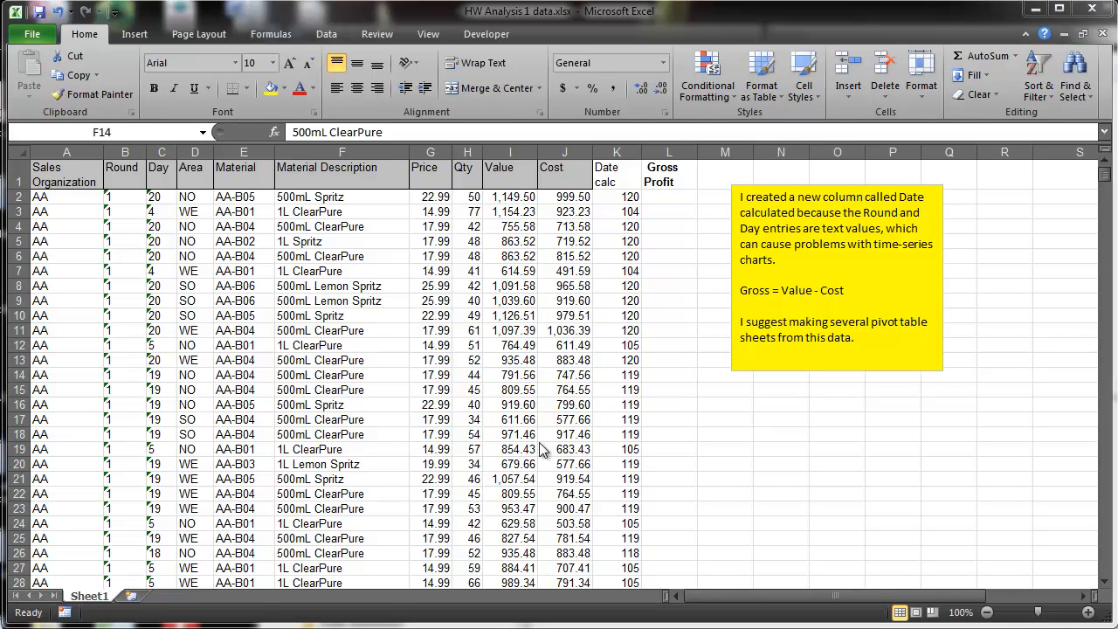
Calculate Gross Profit in L2 with the formula =I2-J2 and fill it down the whole column.
left_click(661, 199)
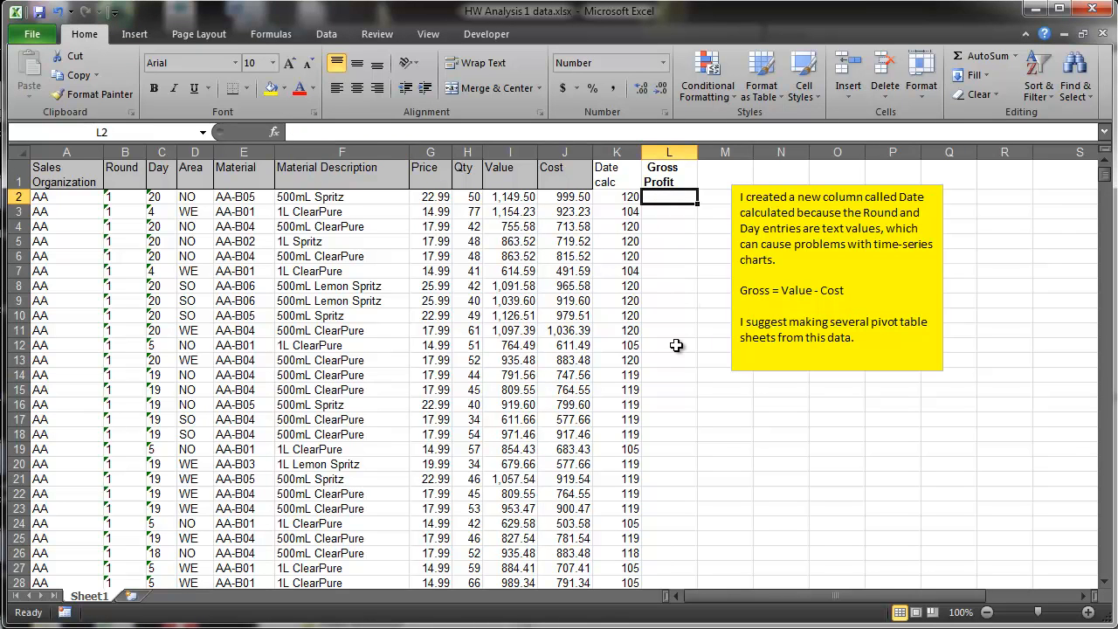
type("=")
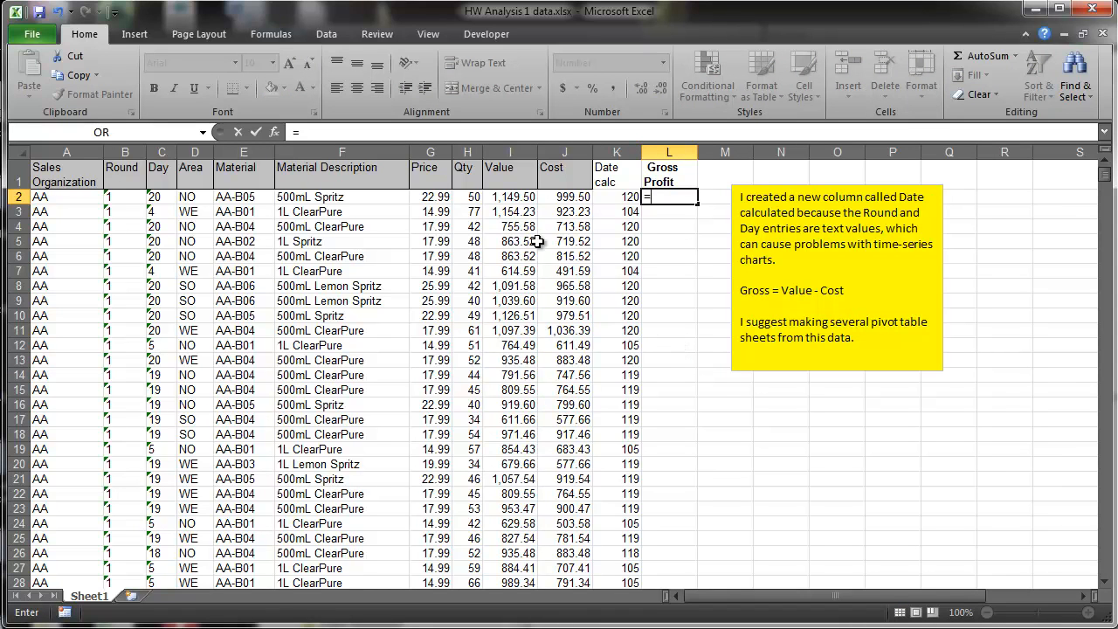
left_click(496, 198)
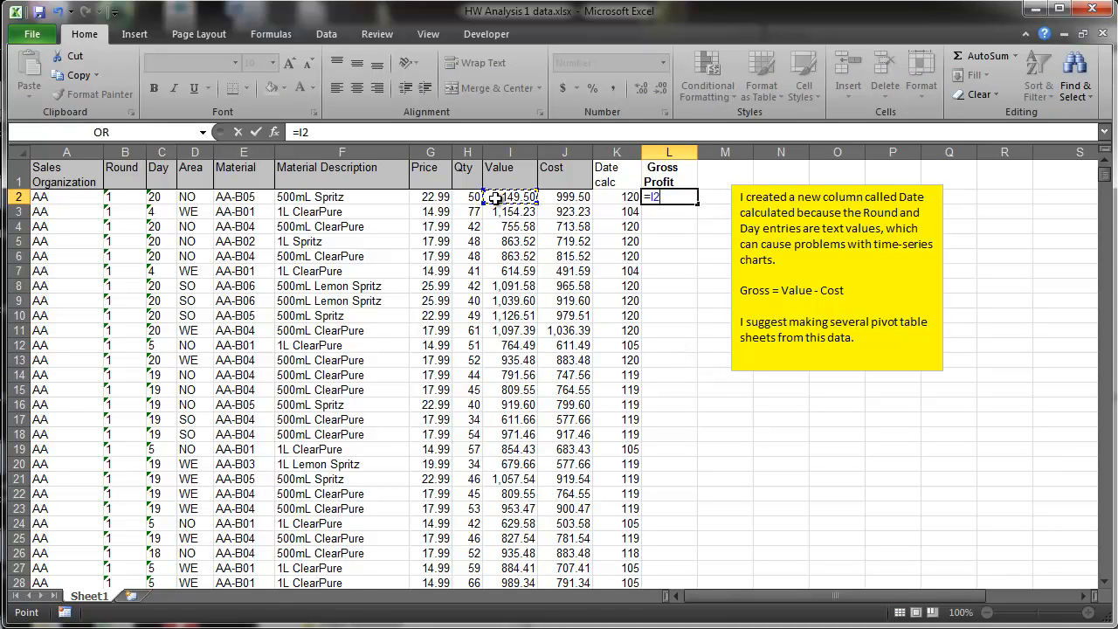
type("-")
left_click(553, 197)
key("Return")
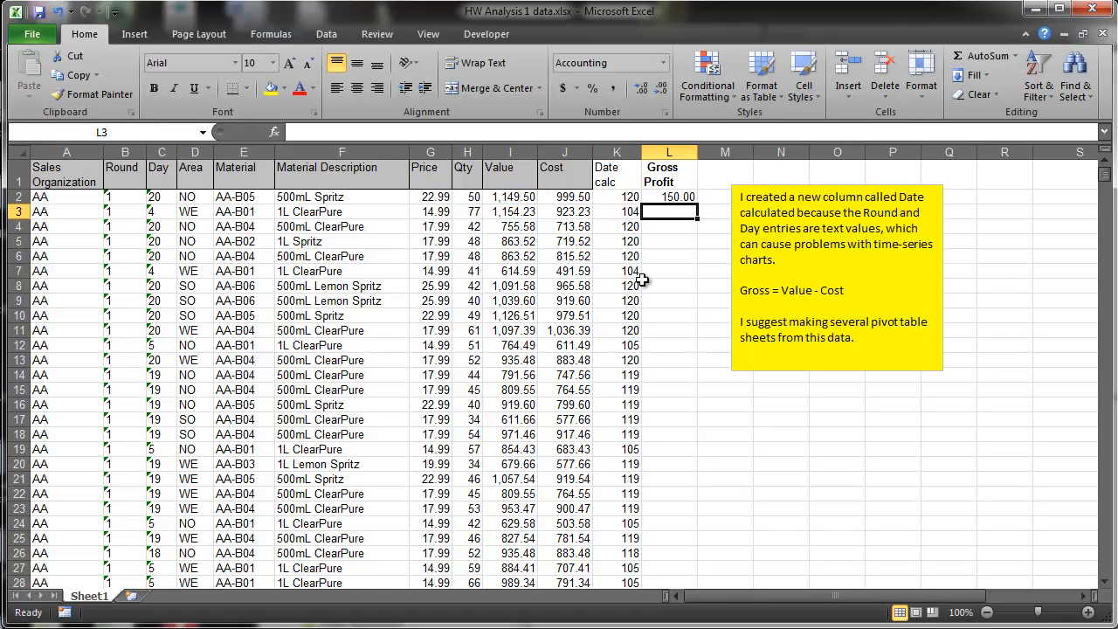
left_click(677, 198)
double_click(697, 202)
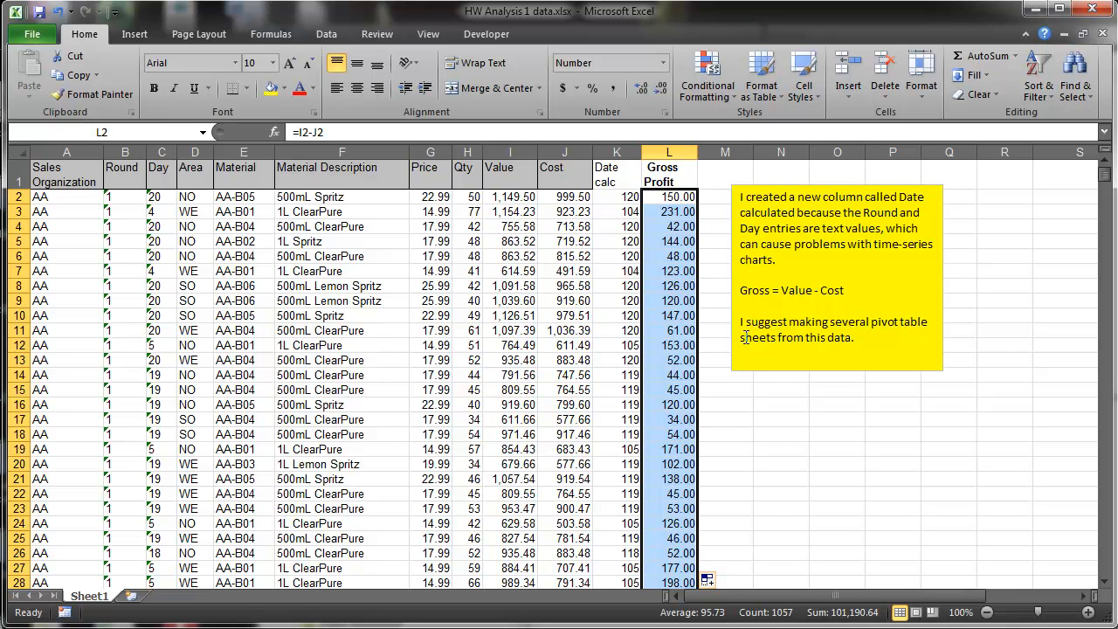
Insert a pivot table of the sales data on a new sheet, with Material Description as row labels and the sum of Qty as values.
left_click(304, 229)
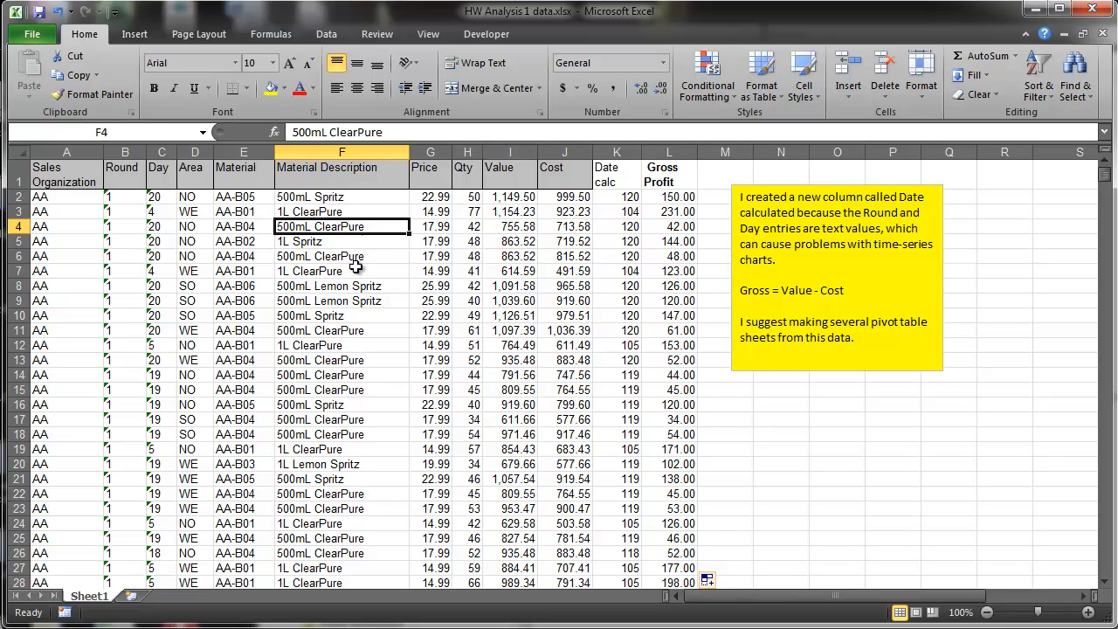
left_click(135, 33)
left_click(36, 71)
left_click(489, 519)
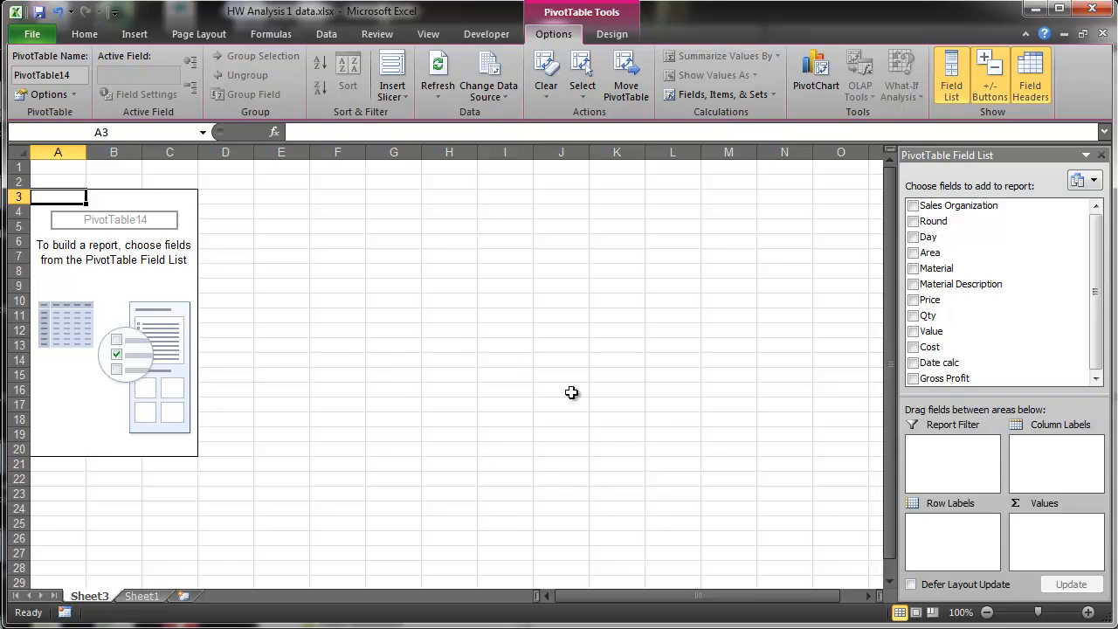
left_click_drag(955, 289, 957, 541)
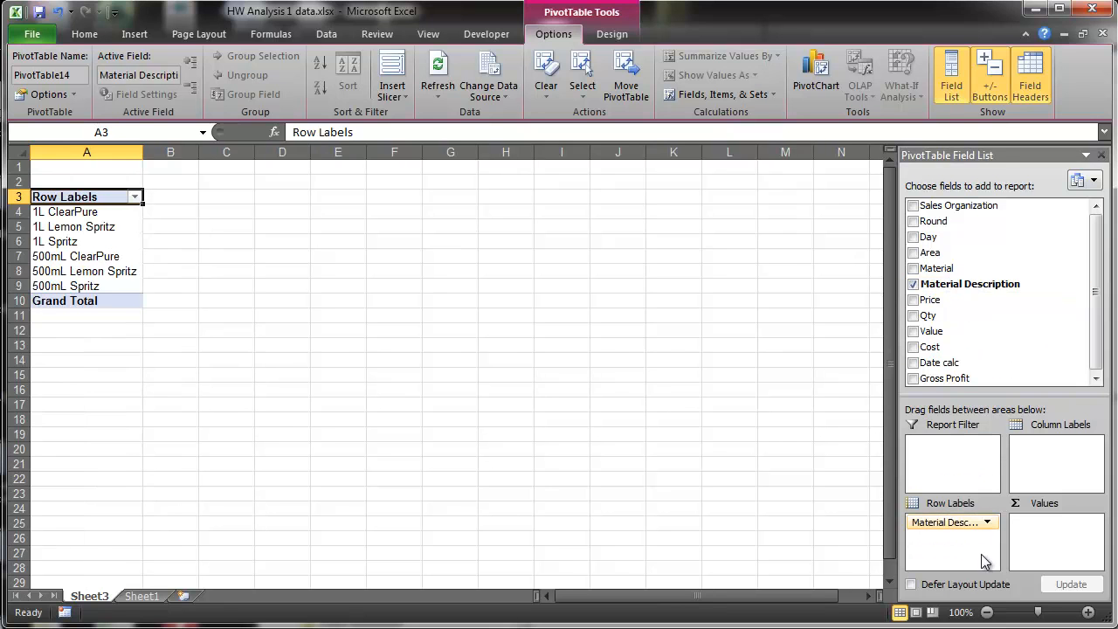
left_click_drag(923, 320, 1049, 530)
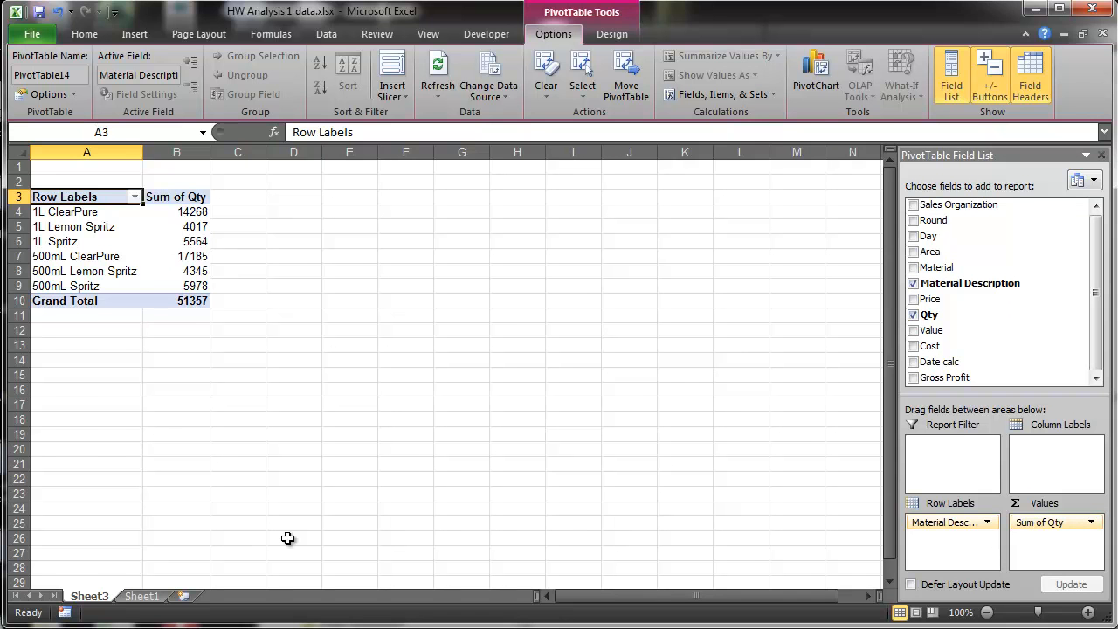
left_click(142, 596)
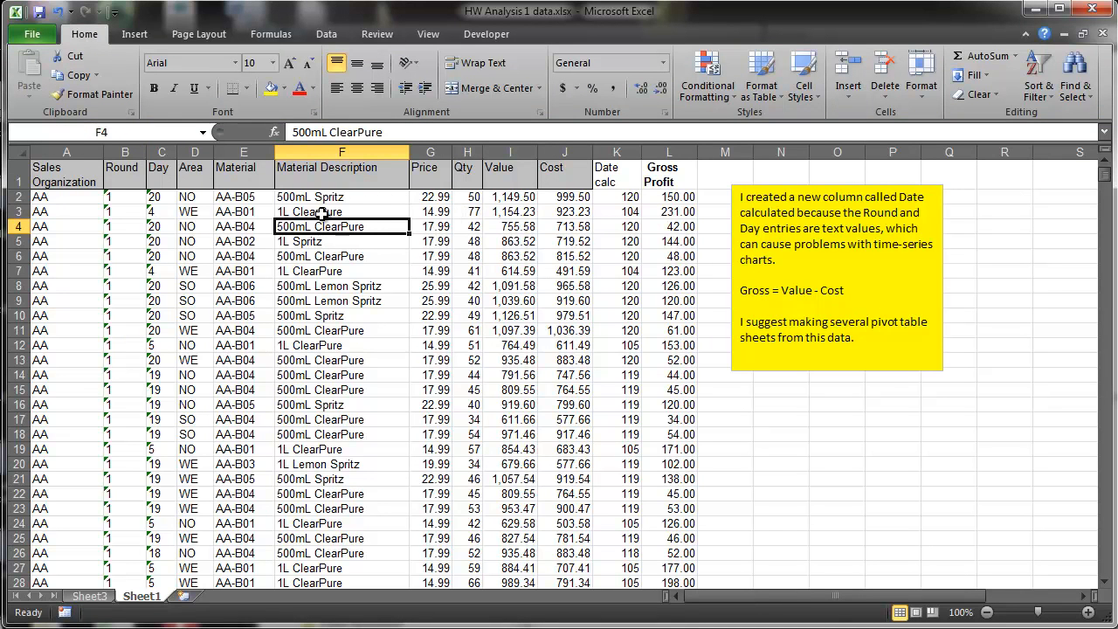
left_click(89, 596)
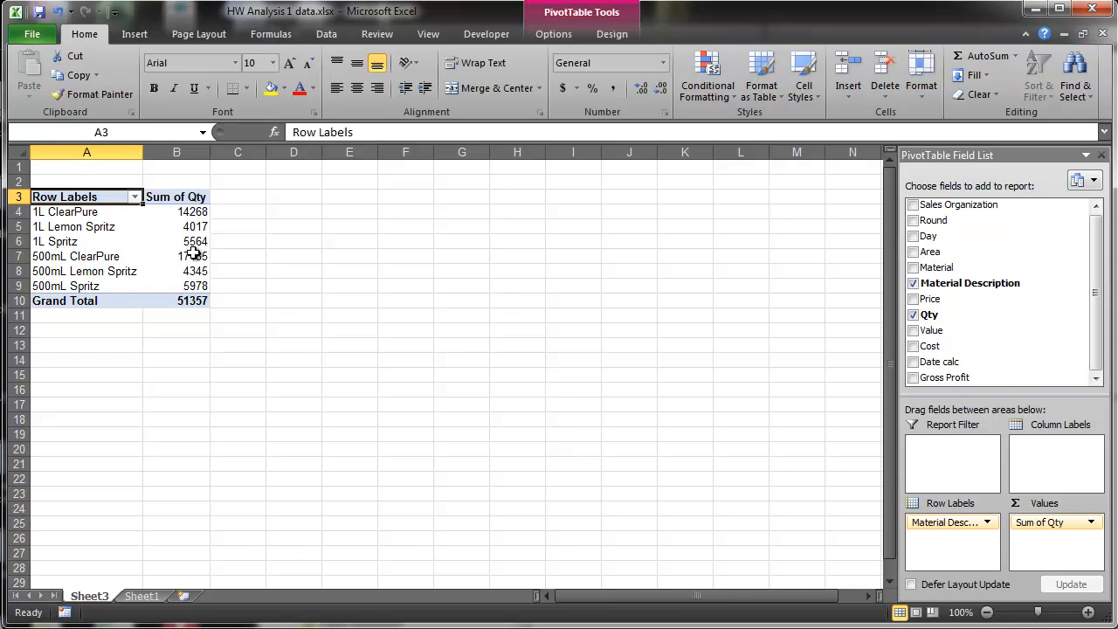
left_click(180, 211)
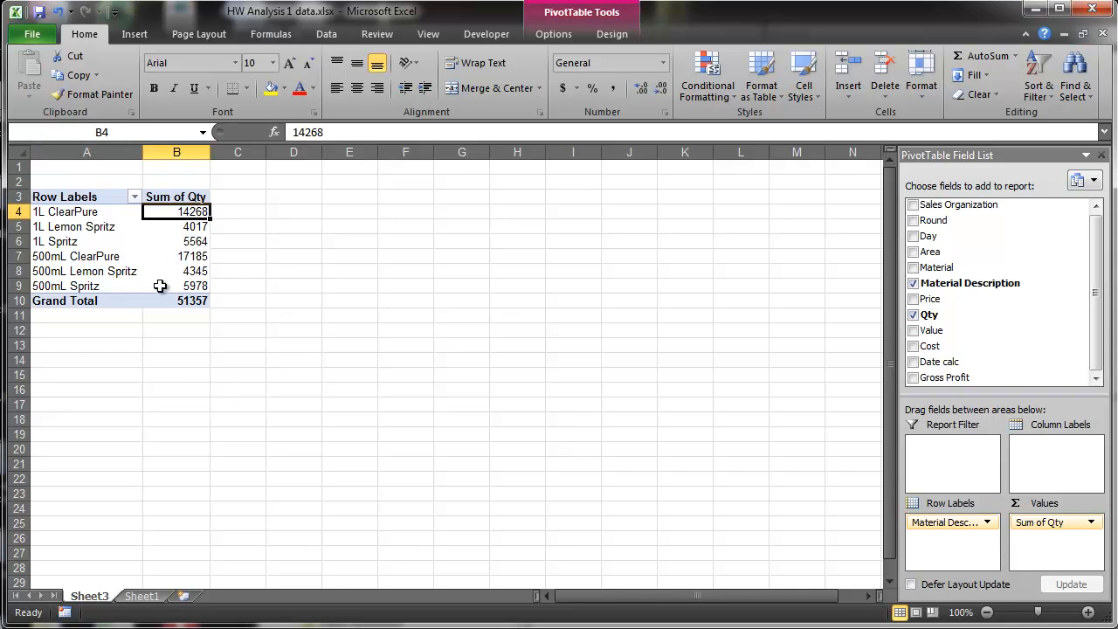
left_click(164, 255)
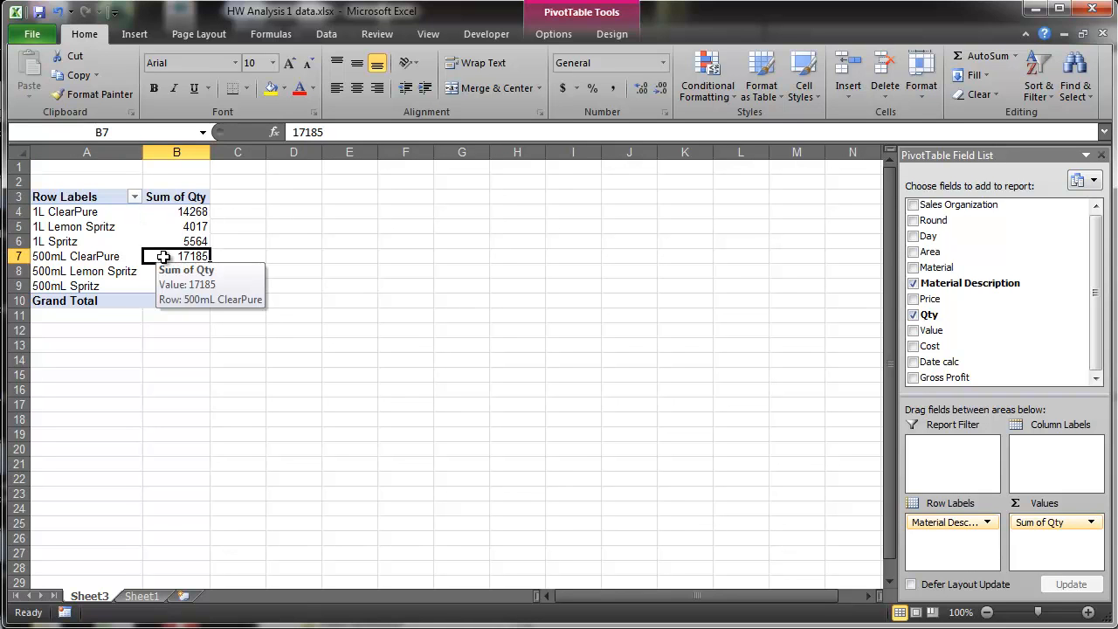
Enter the formula =B2/$B$10 in cell D4, with an absolute reference to the grand total.
left_click(282, 211)
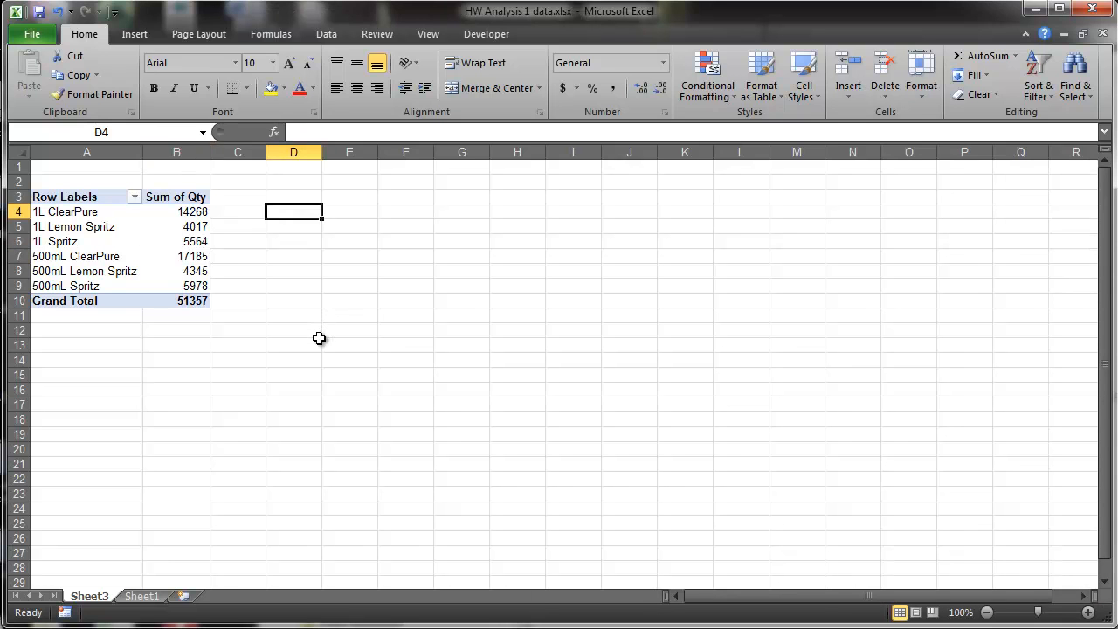
type("=b")
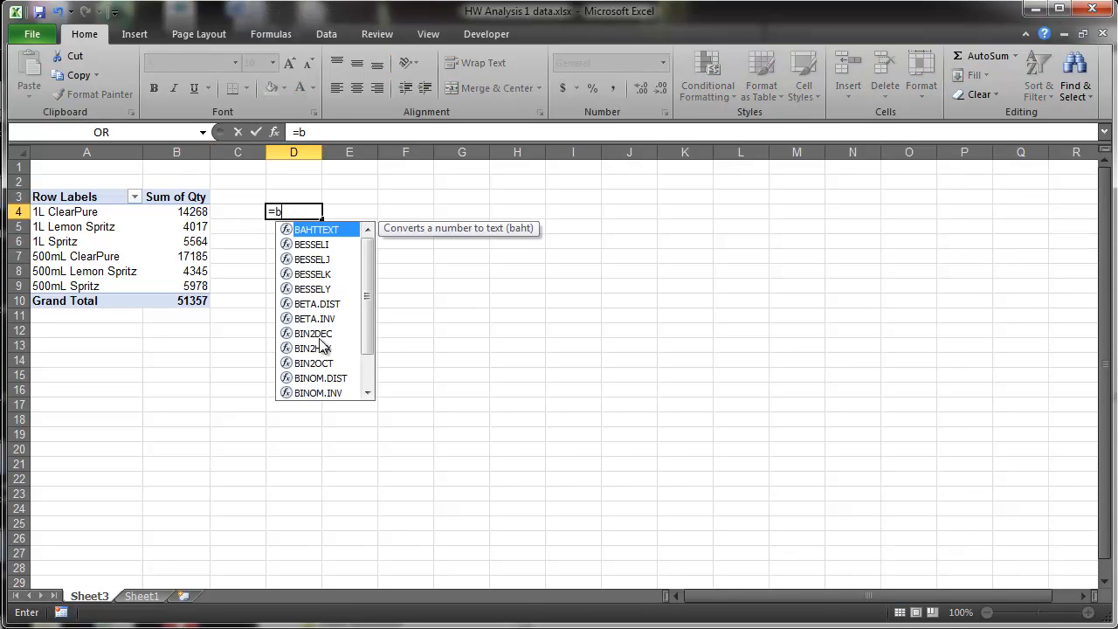
type("2")
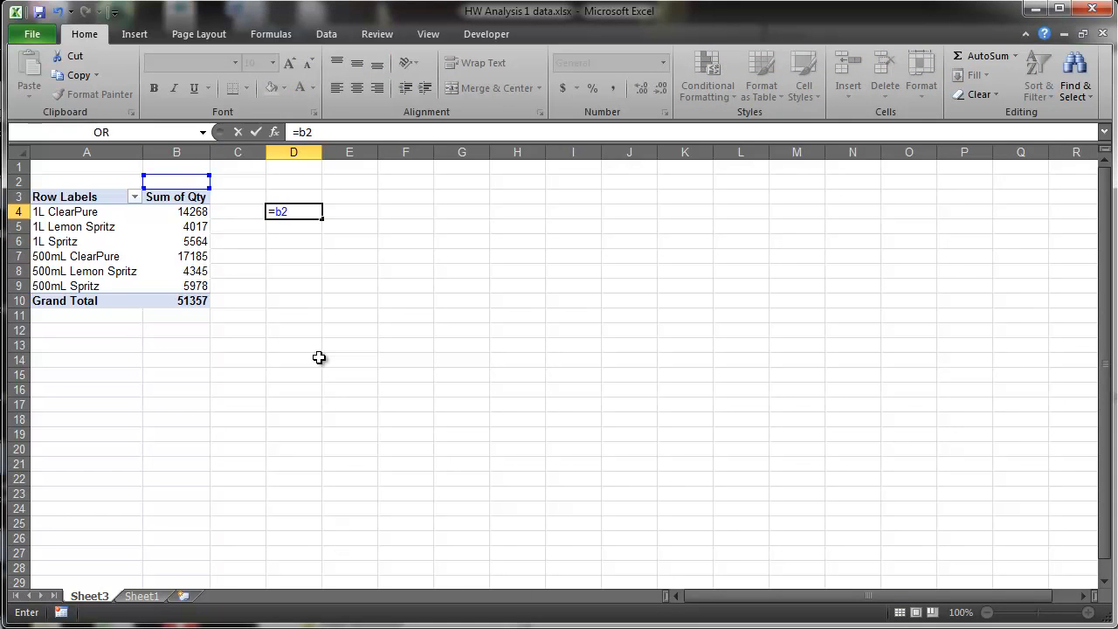
type("/b10")
key("F4")
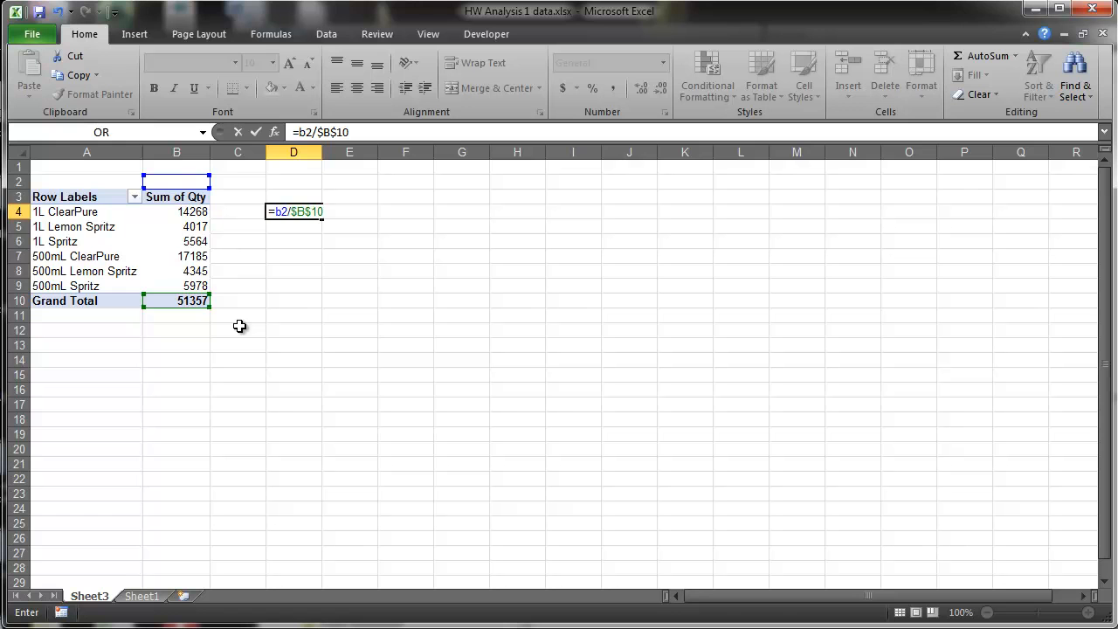
key("Return")
Correct the numerator of the D4 formula to B4 so that it reads =B4/$B$10.
left_click(301, 210)
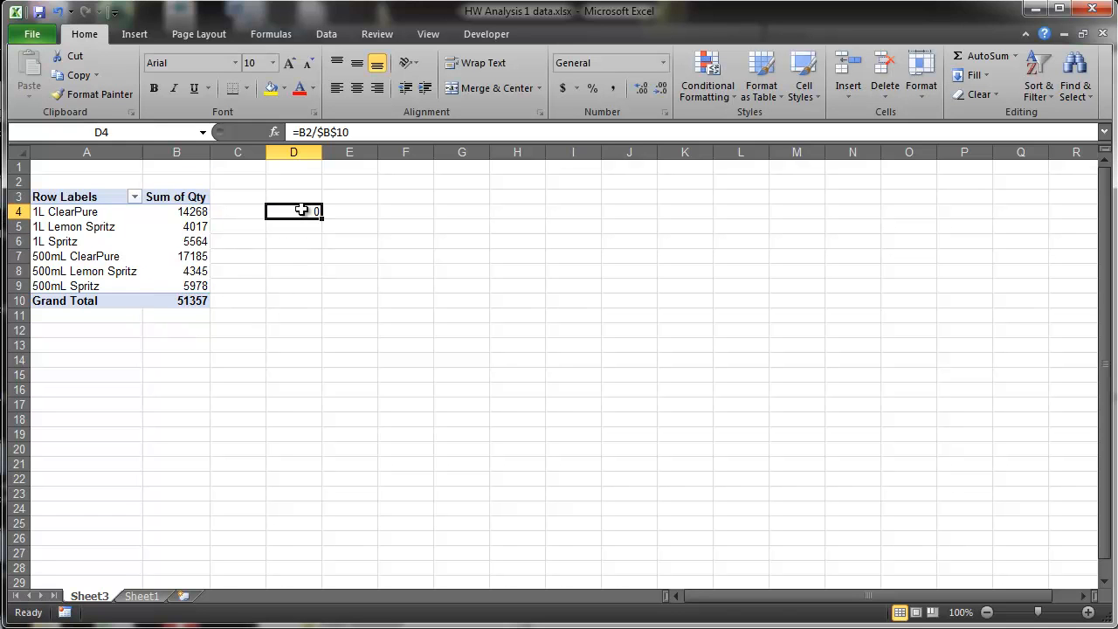
double_click(301, 209)
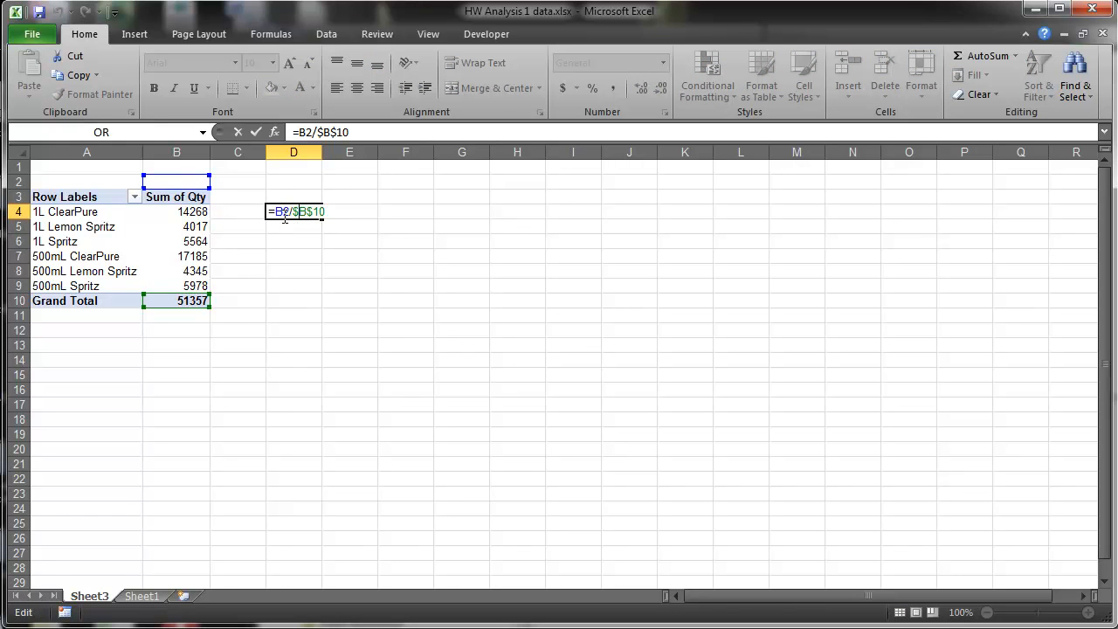
type("3")
key("Return")
double_click(308, 211)
left_click_drag(283, 212, 288, 212)
type("4")
key("Return")
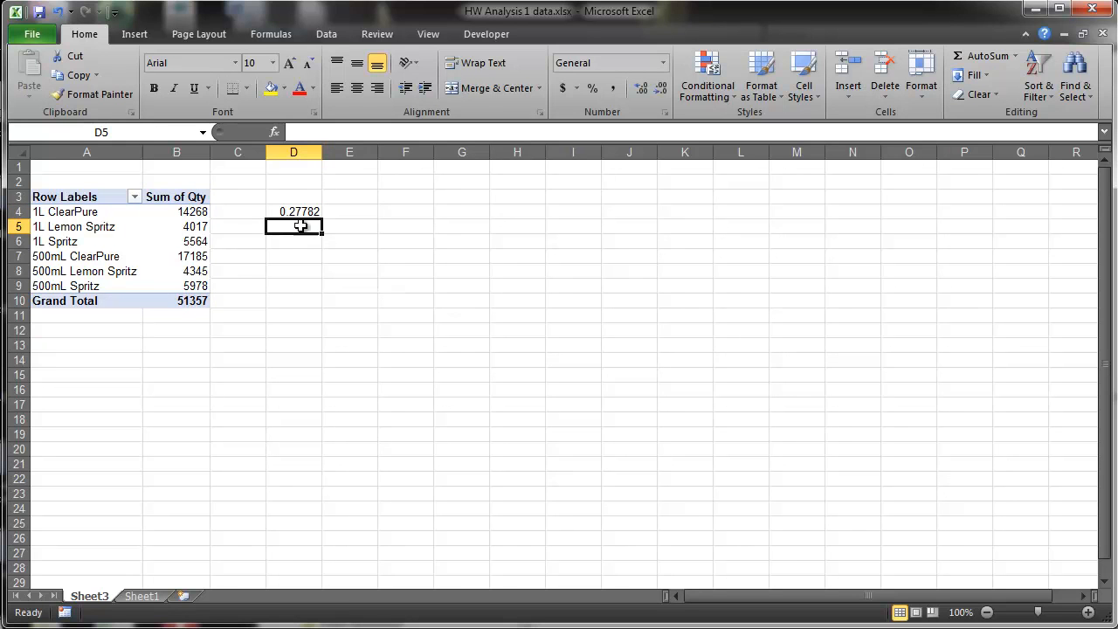
Enter the heading "prob of a sale" in cell D3 above the calculated share.
left_click(292, 196)
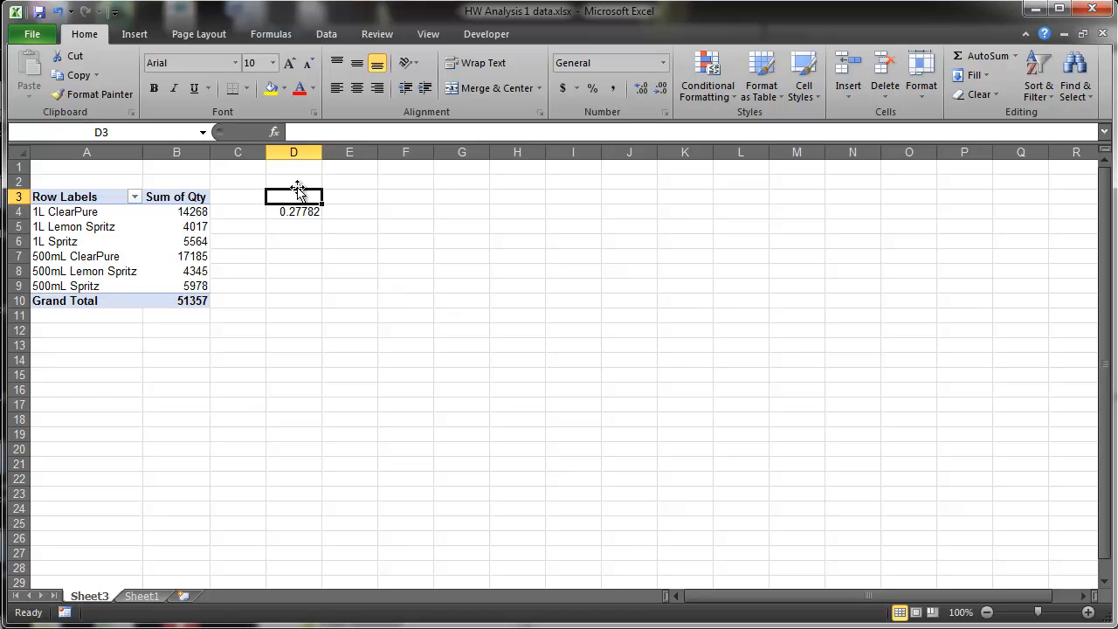
type("prob of a sale")
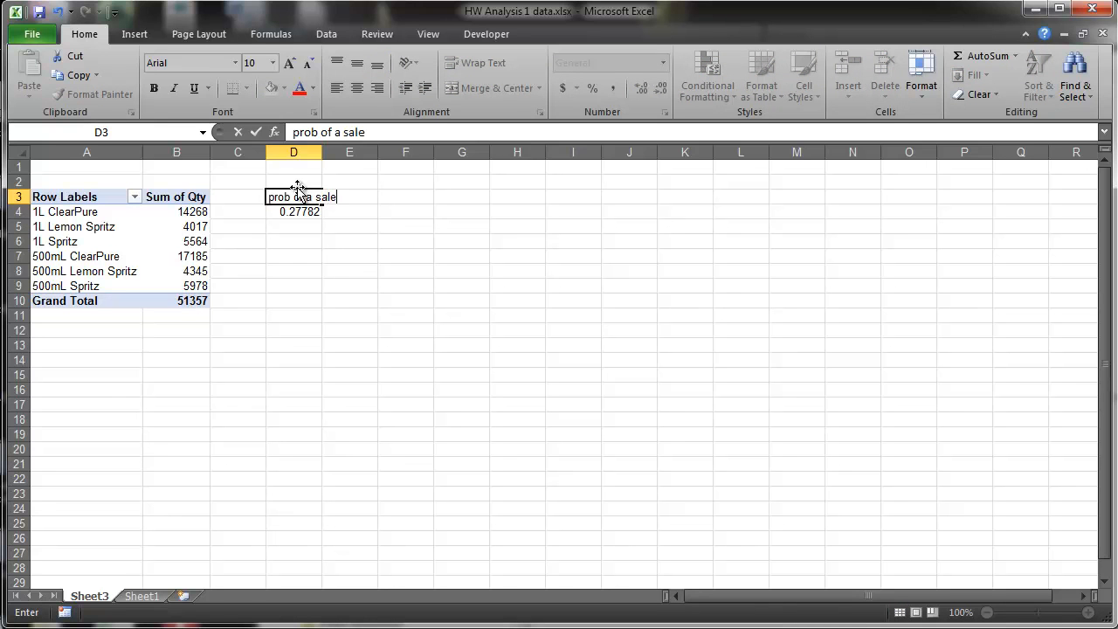
key("Return")
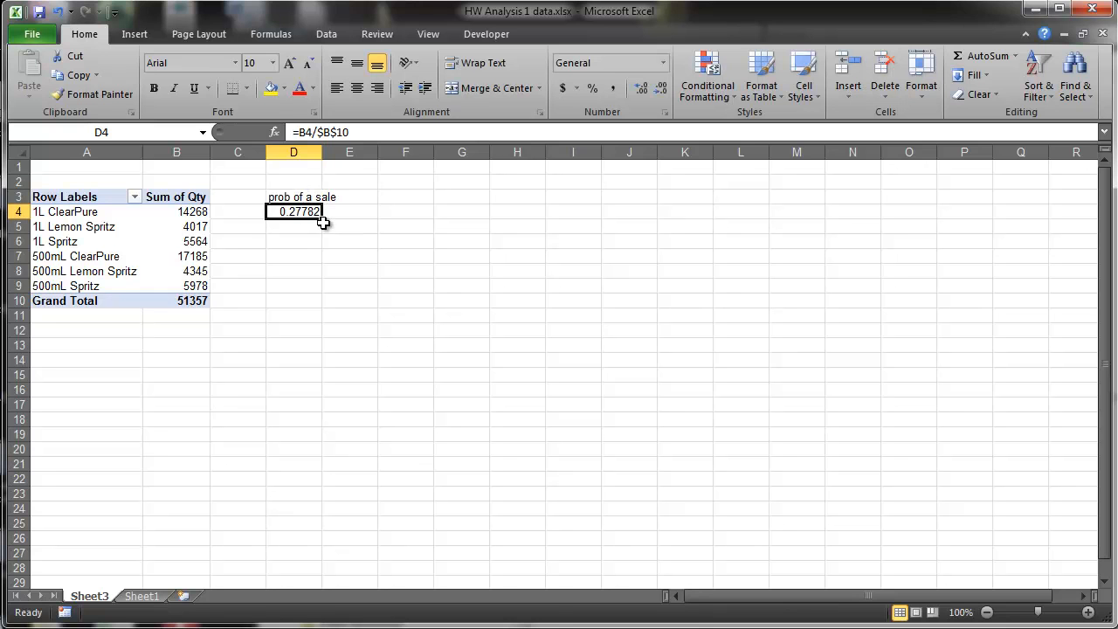
Fill the D4 formula down through D10 and format the probabilities as percentages.
left_click_drag(322, 218, 321, 306)
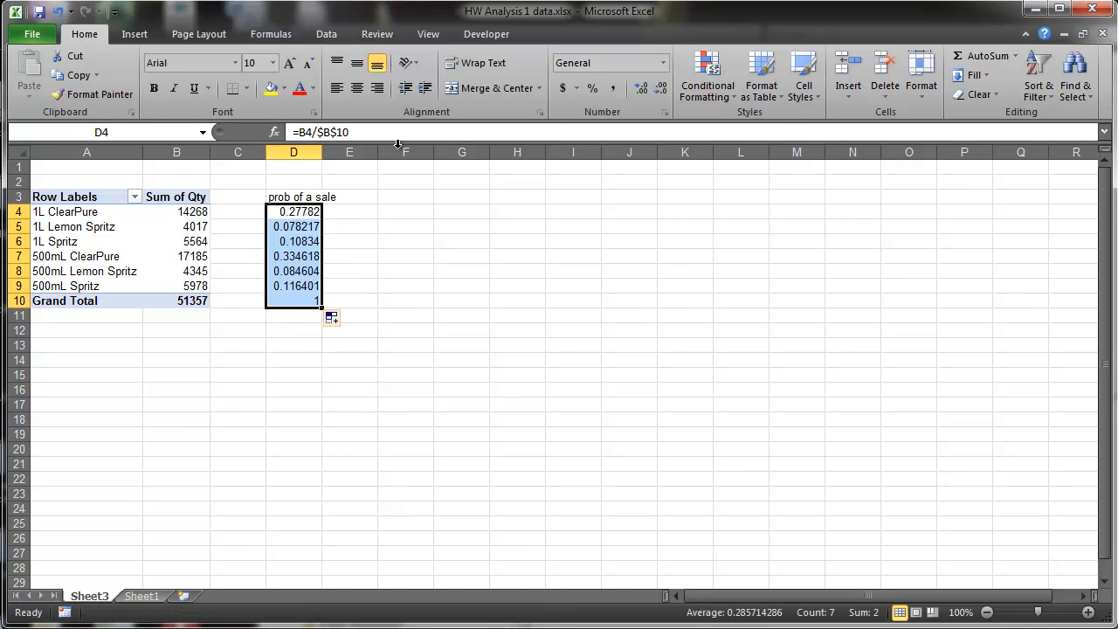
left_click(590, 89)
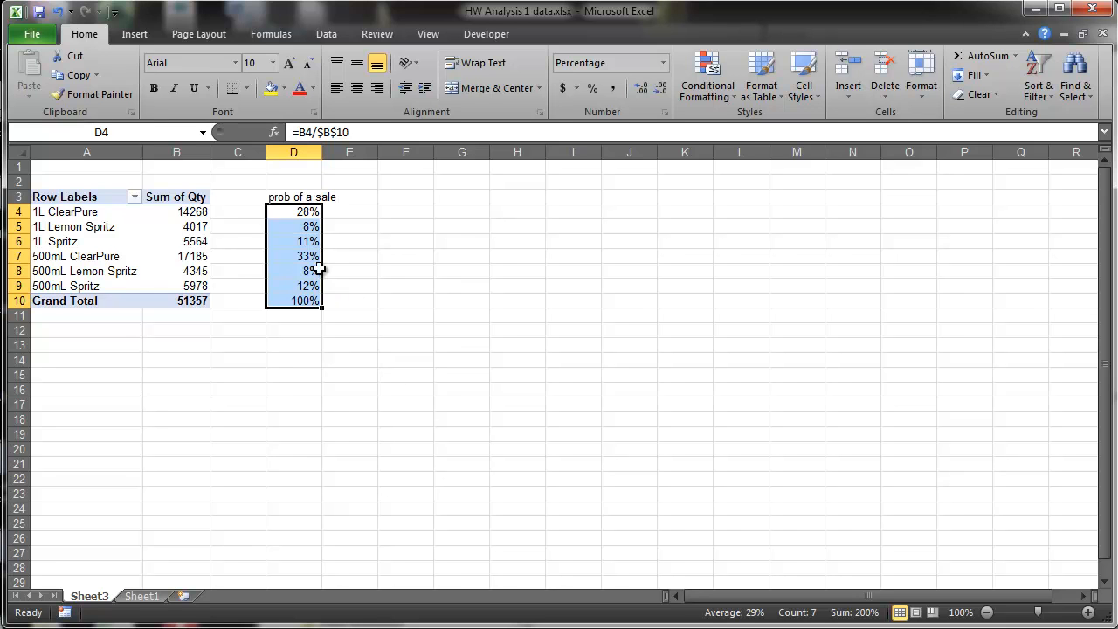
left_click(287, 256)
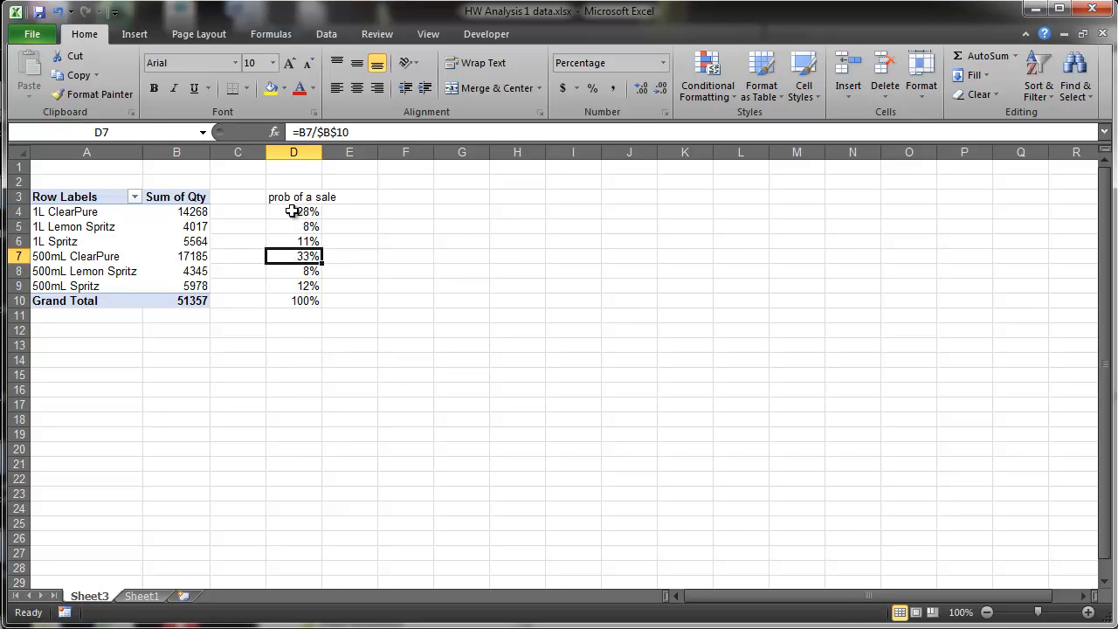
left_click(294, 212)
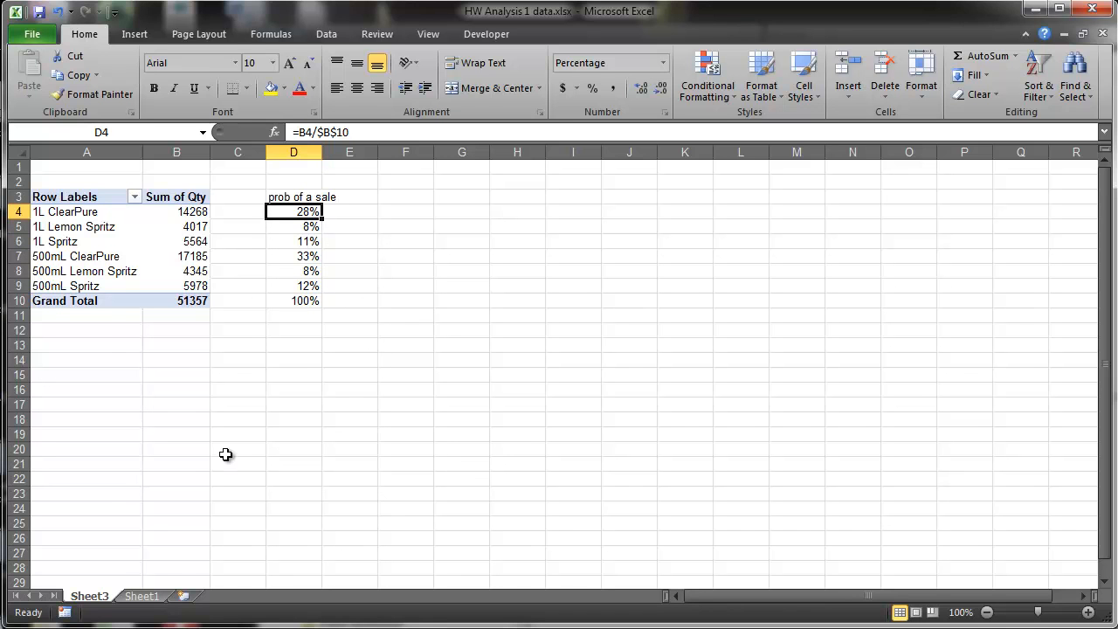
Insert another pivot table of the Sheet1 data on a new sheet, with Price as row labels and the count of Material Description as values.
left_click(141, 596)
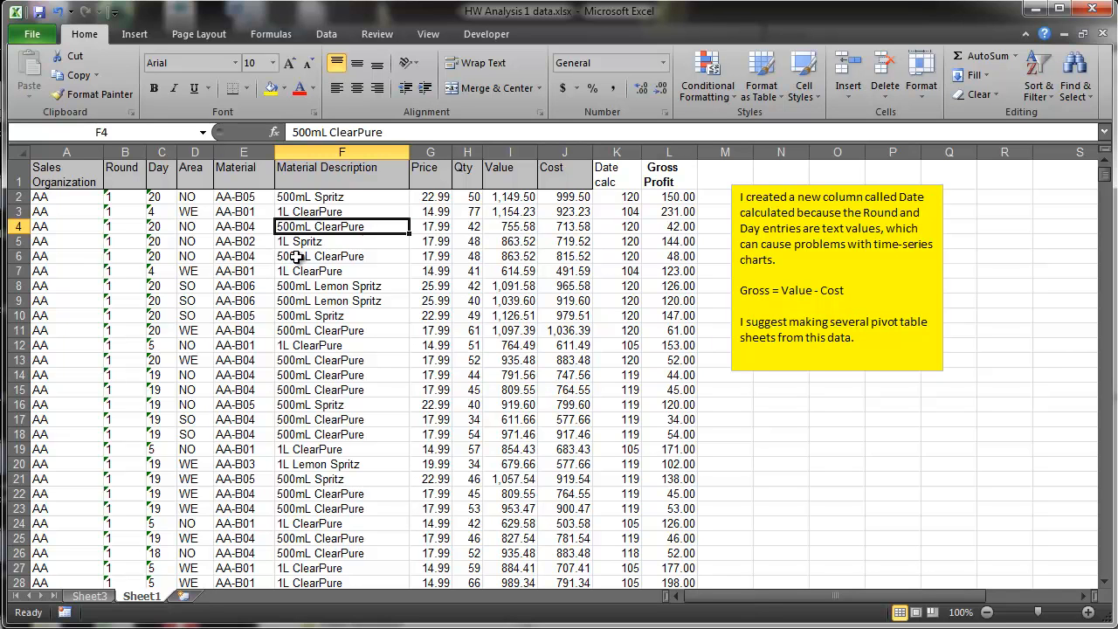
left_click(297, 256)
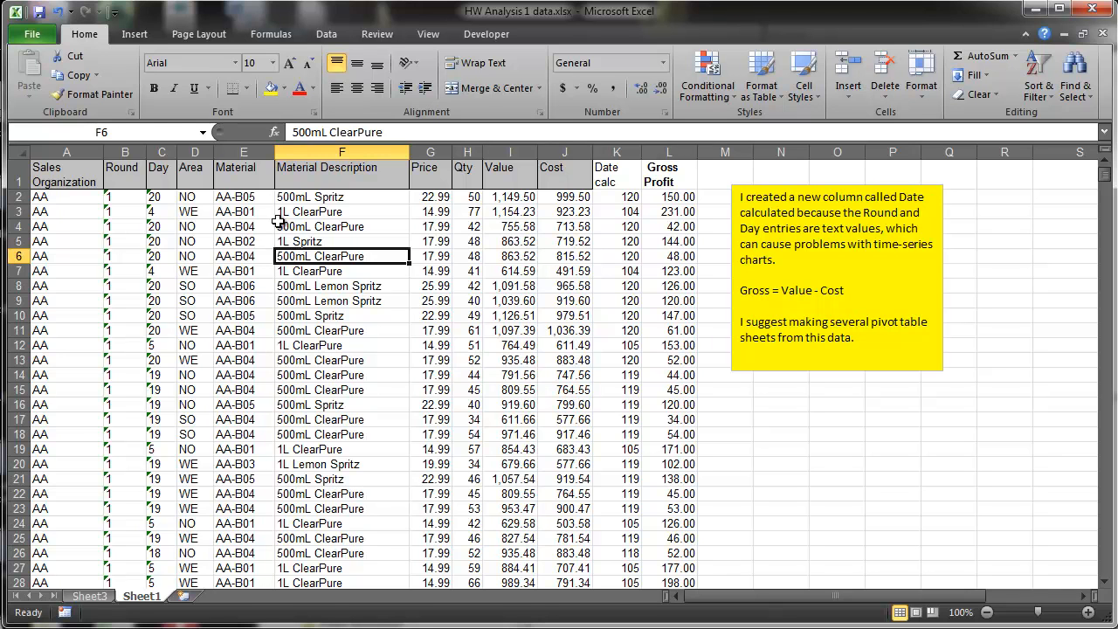
left_click(133, 34)
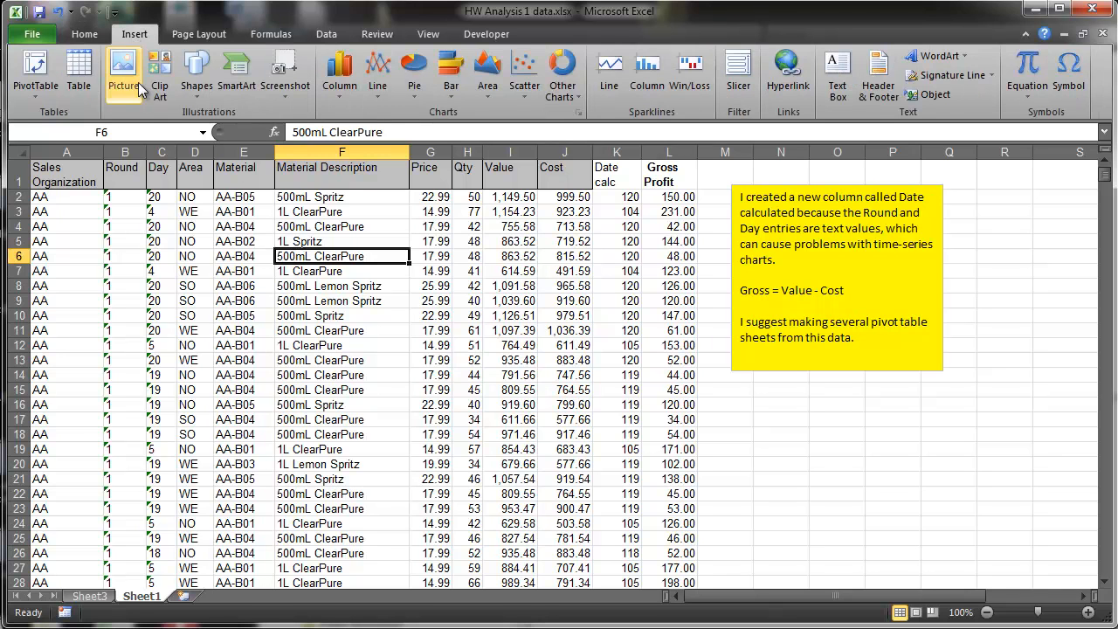
left_click(35, 74)
left_click(486, 520)
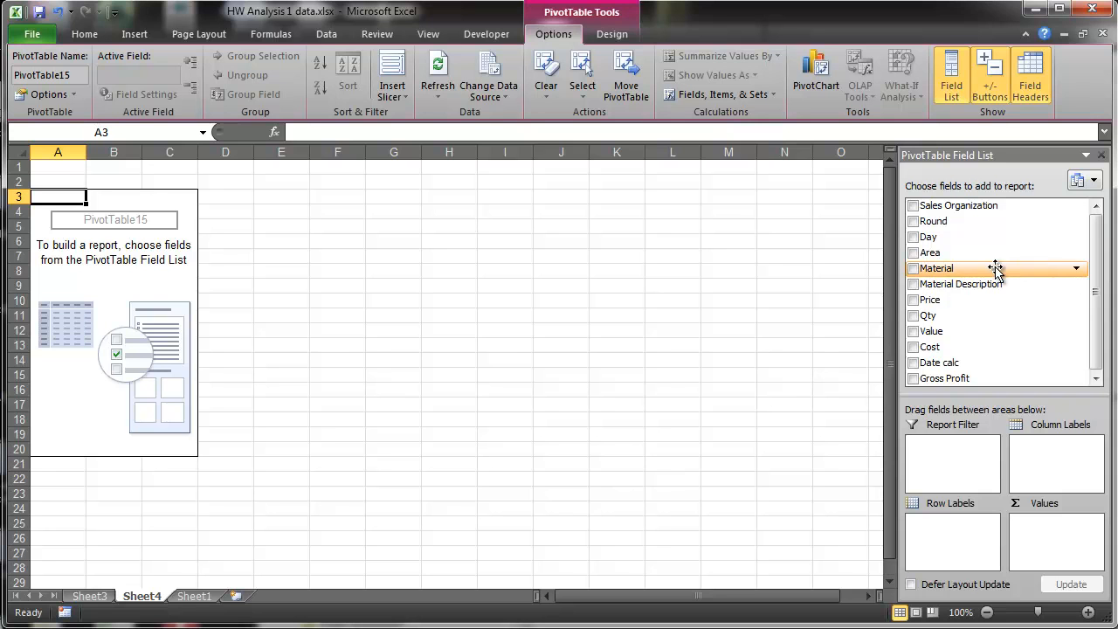
left_click_drag(930, 300, 931, 526)
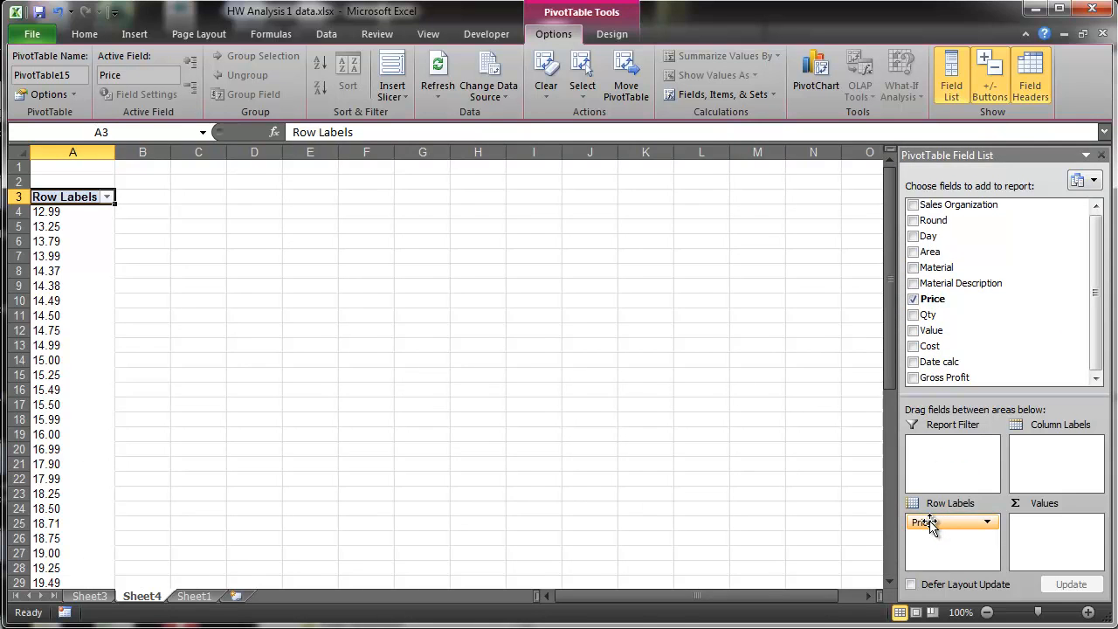
left_click_drag(957, 285, 1057, 537)
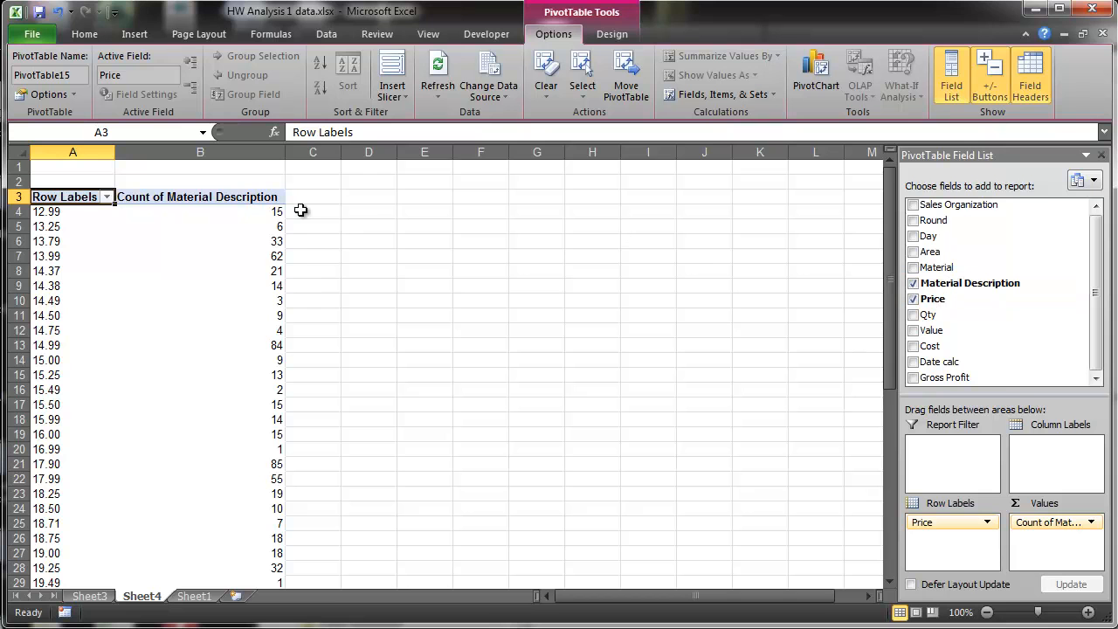
Add a Material Description slicer to the price pivot table and filter it to 500mL Lemon Spritz.
left_click(394, 72)
left_click(171, 332)
left_click(236, 582)
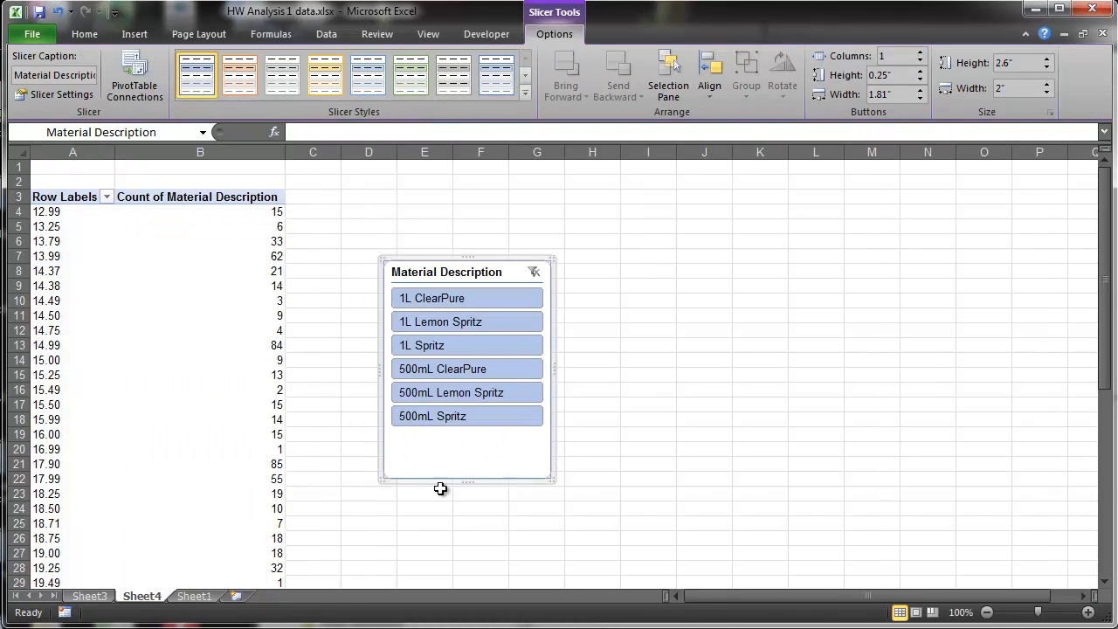
left_click(447, 392)
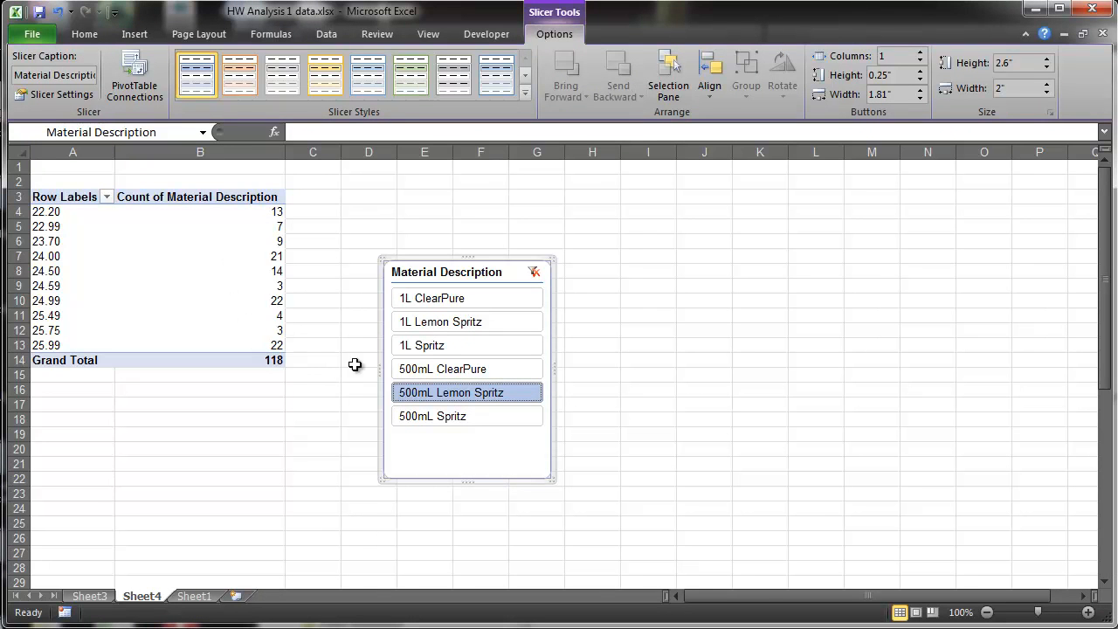
Filter the price pivot table to 500mL ClearPure with the Material Description slicer.
left_click(200, 260)
mouse_move(199, 260)
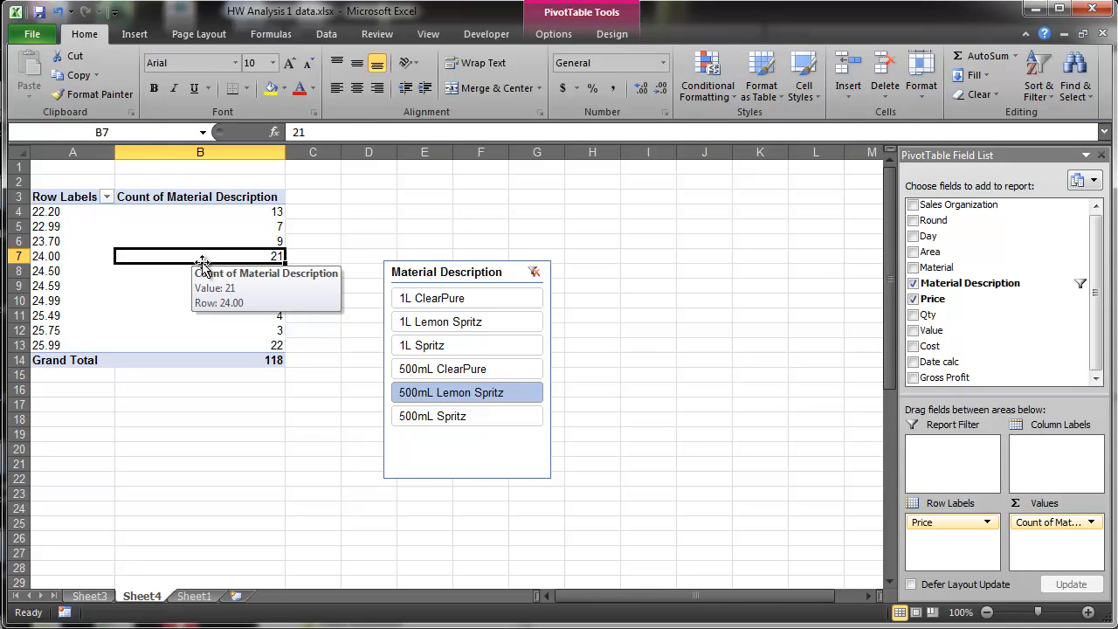
left_click(441, 368)
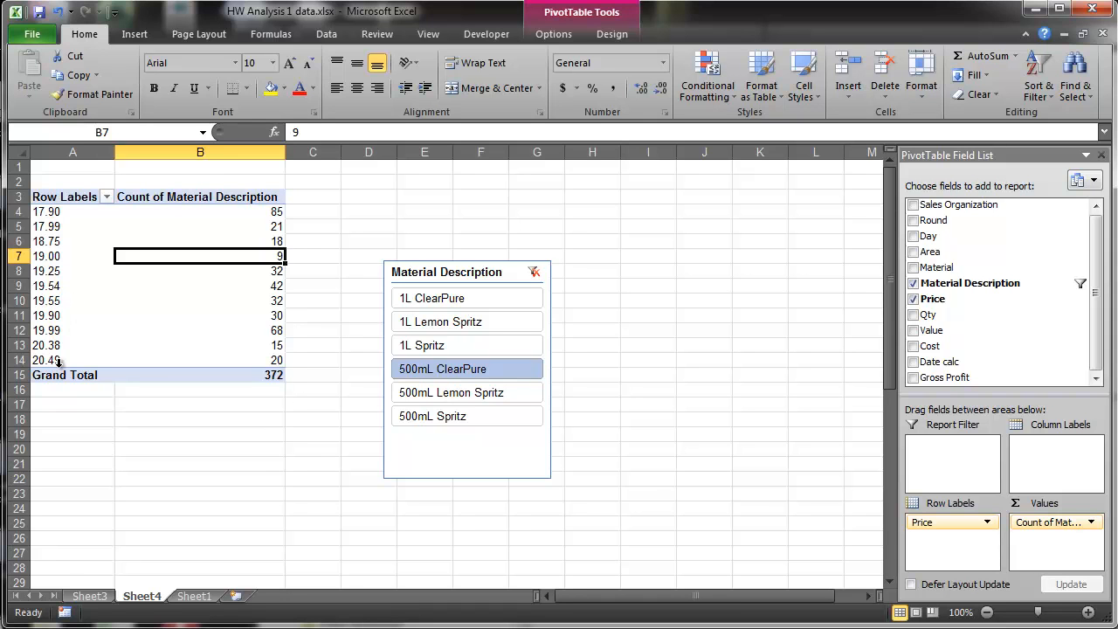
Move the Material Description slicer well clear of the pivot table, to around cell J20.
left_click_drag(456, 272, 377, 298)
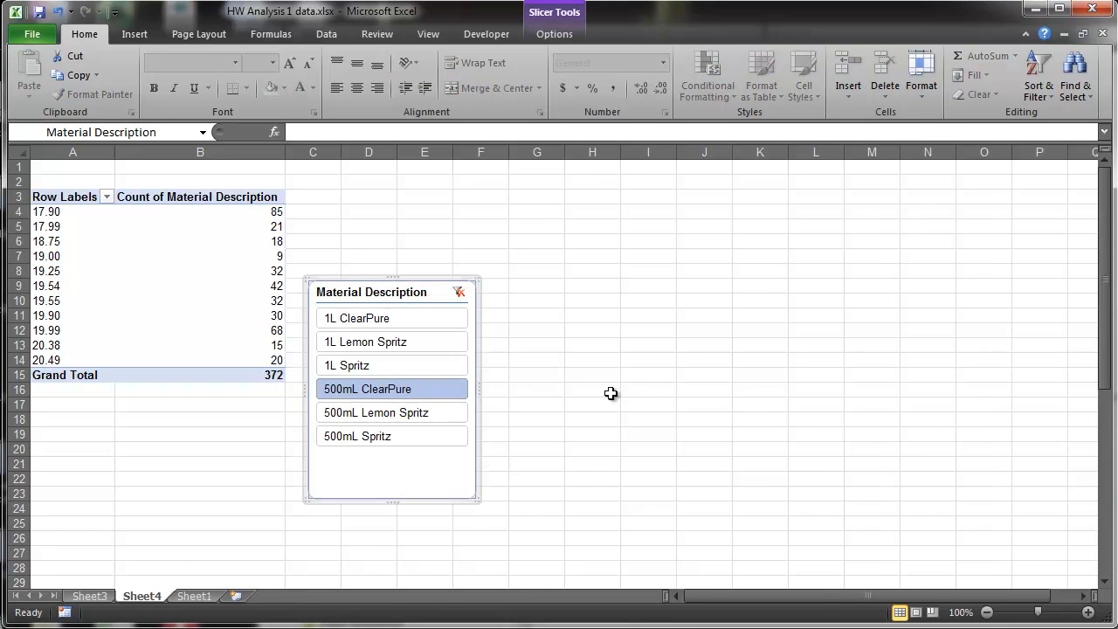
left_click(195, 288)
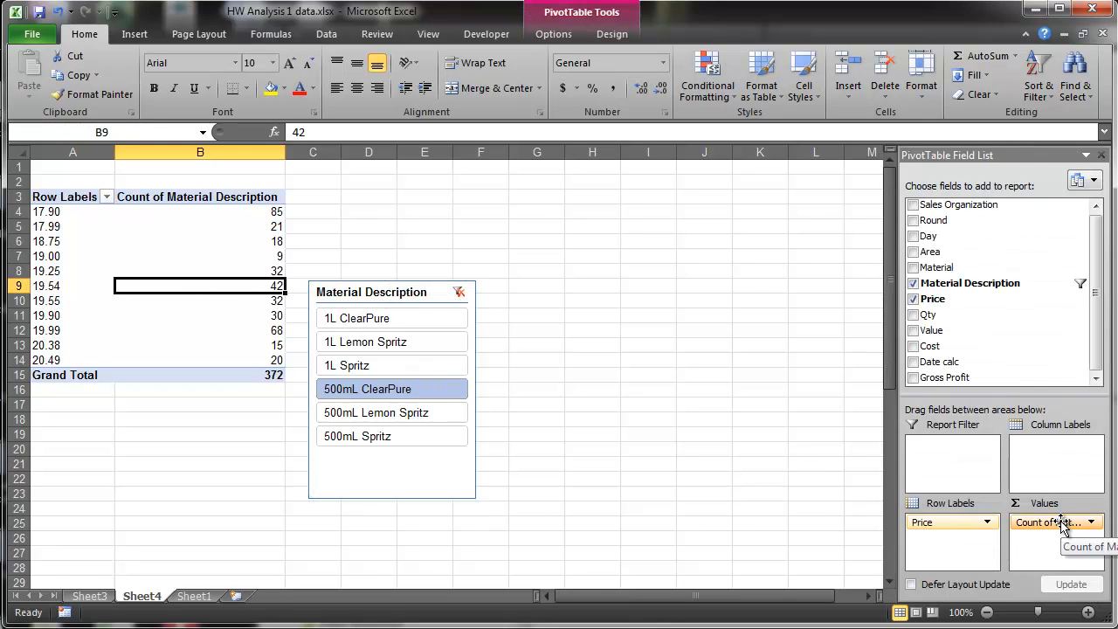
left_click_drag(389, 294, 211, 353)
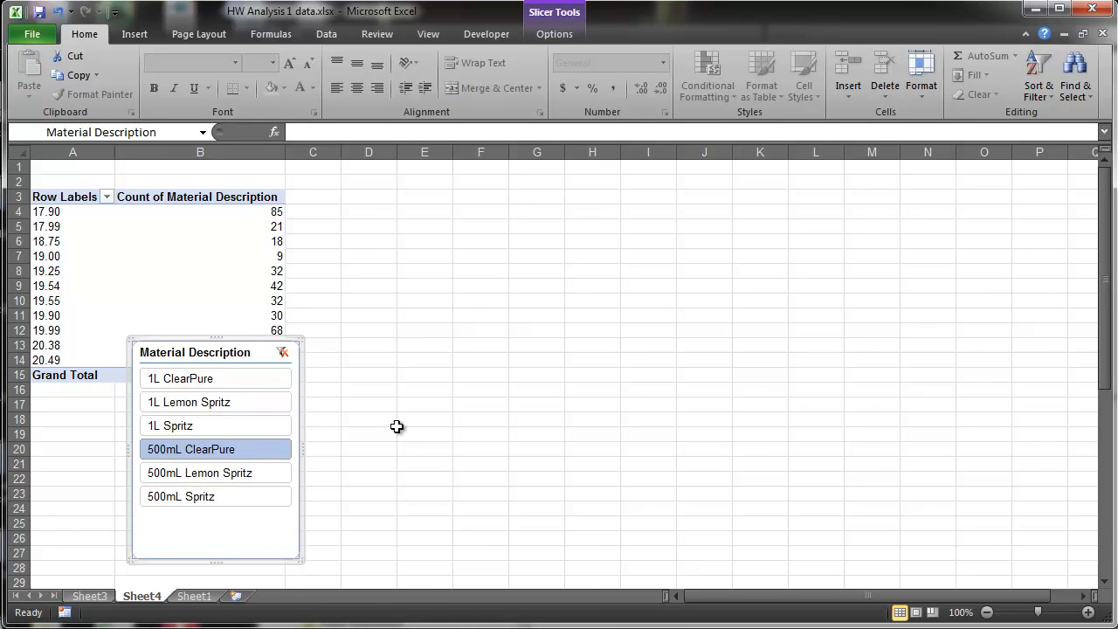
left_click_drag(216, 350, 459, 366)
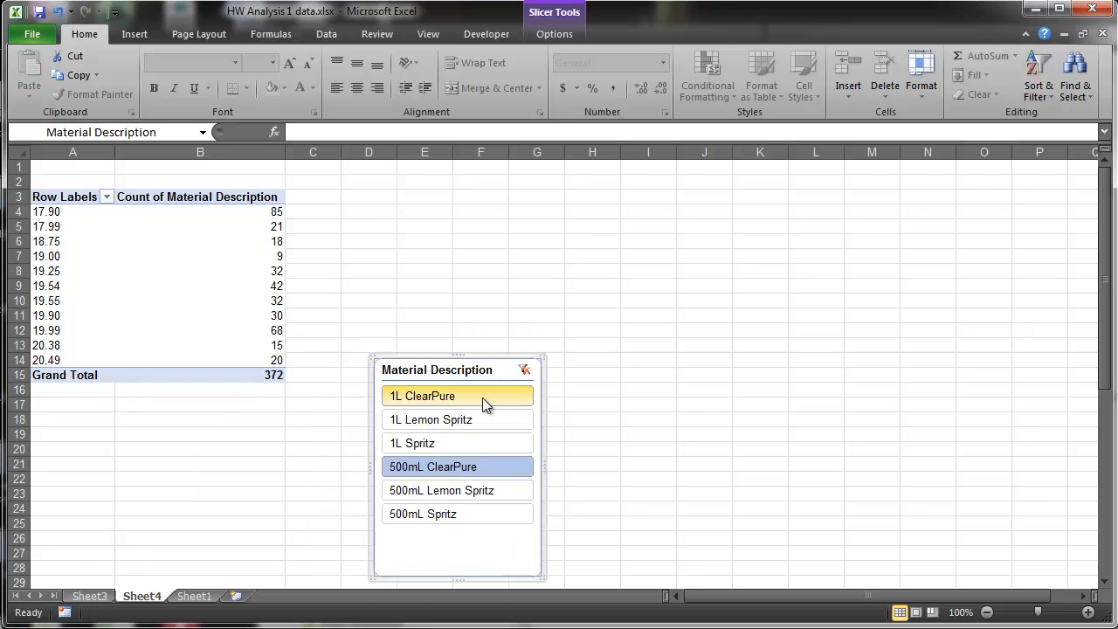
left_click(259, 376)
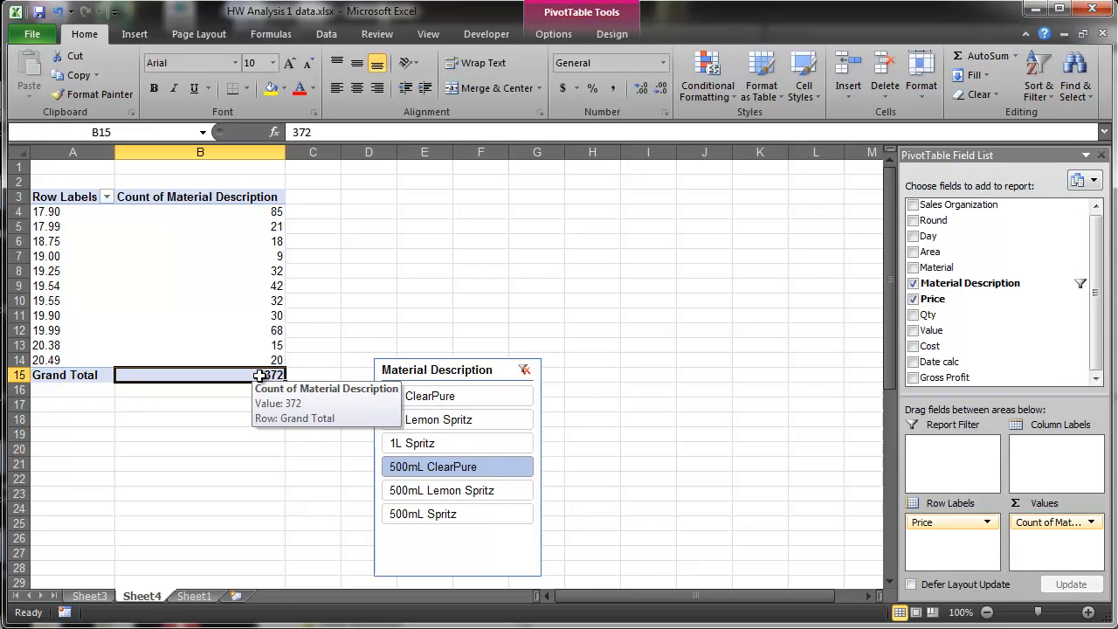
left_click_drag(420, 370, 692, 455)
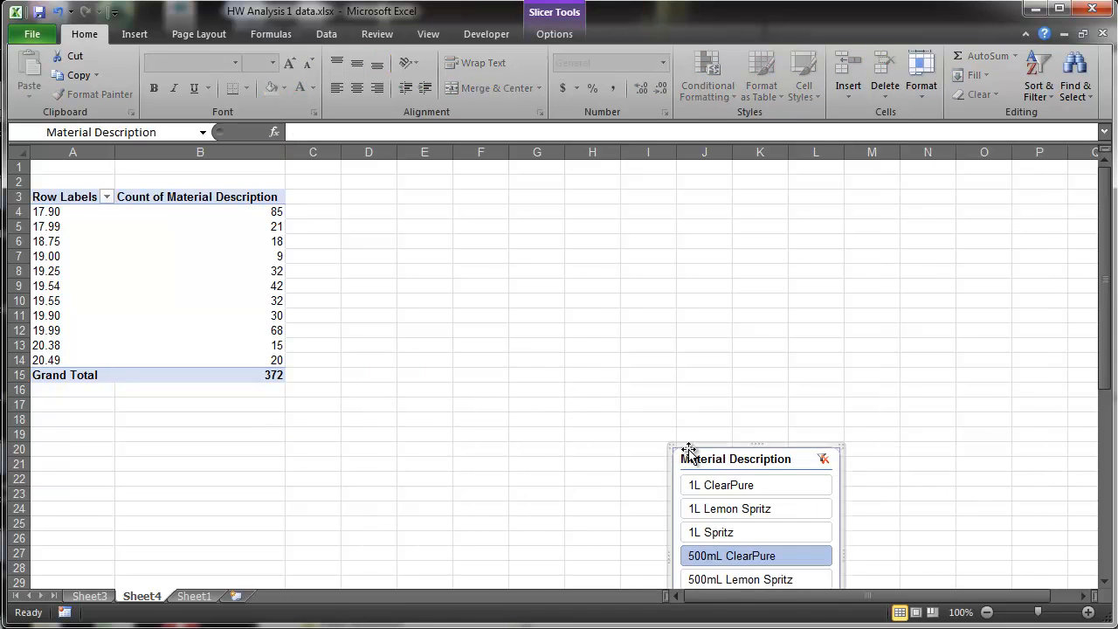
left_click(268, 271)
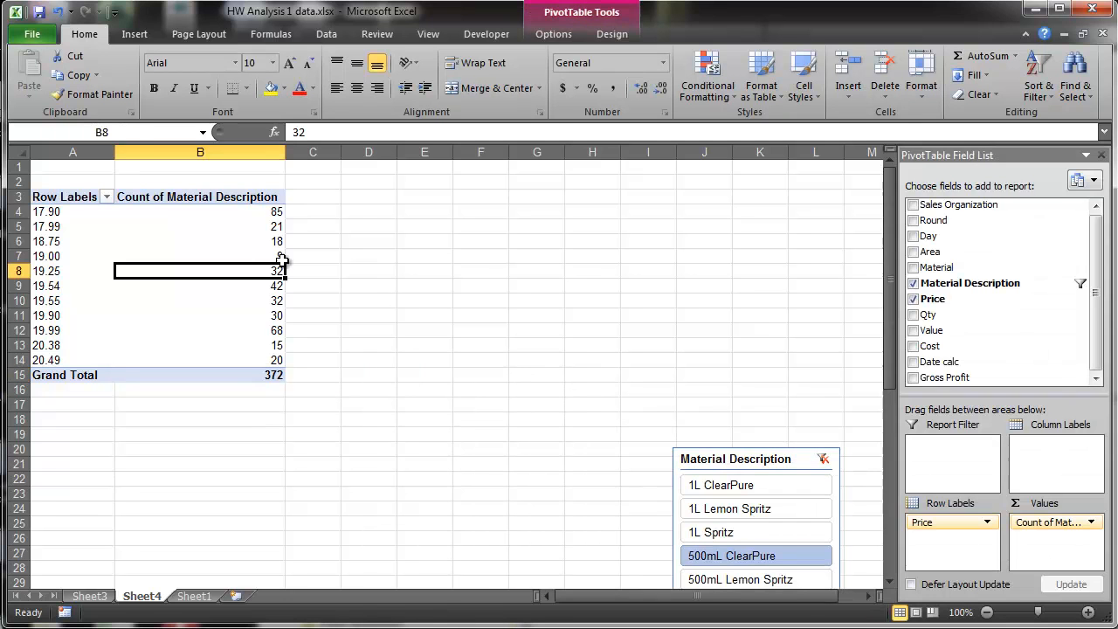
Enter the formula =B4/$B$15 in cell D4 to get the first price's share of the grand total.
left_click(371, 214)
type("=")
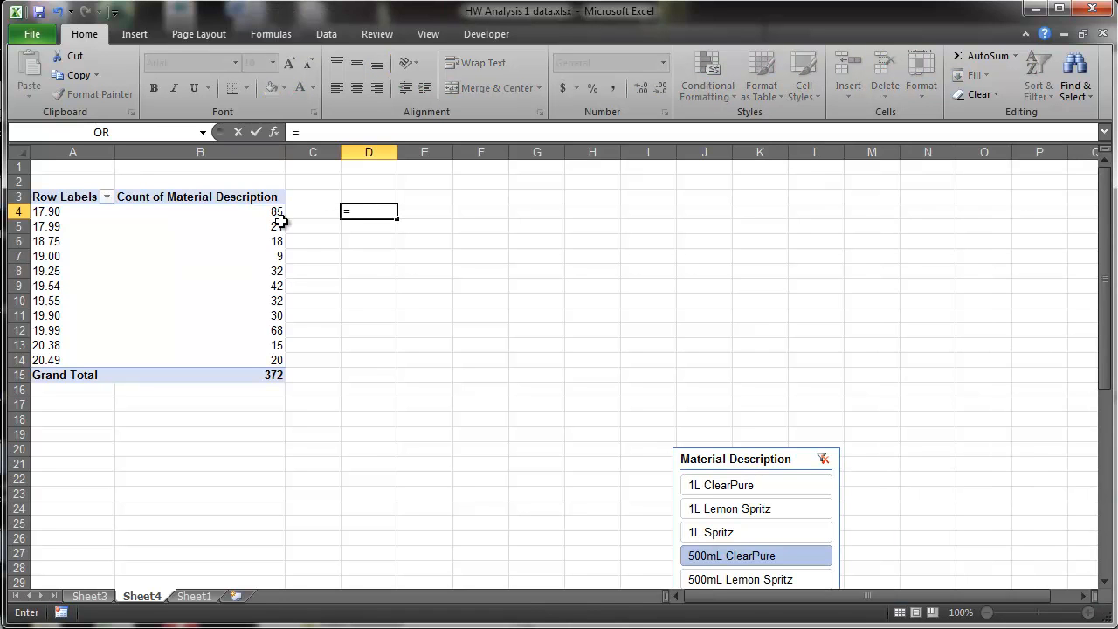
type("b")
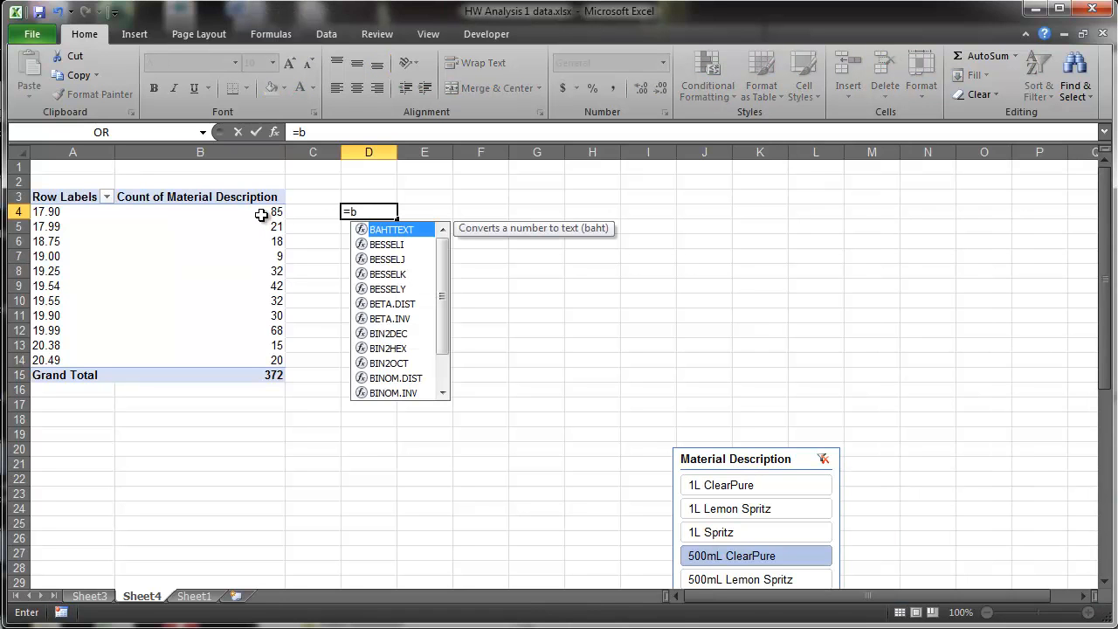
type("4")
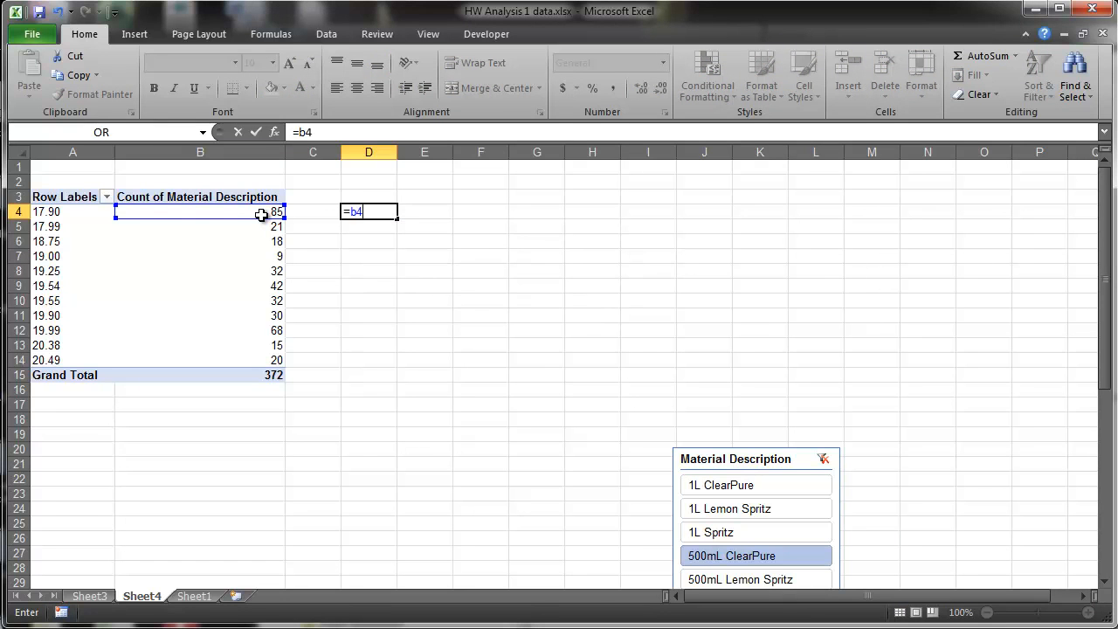
type("/b15")
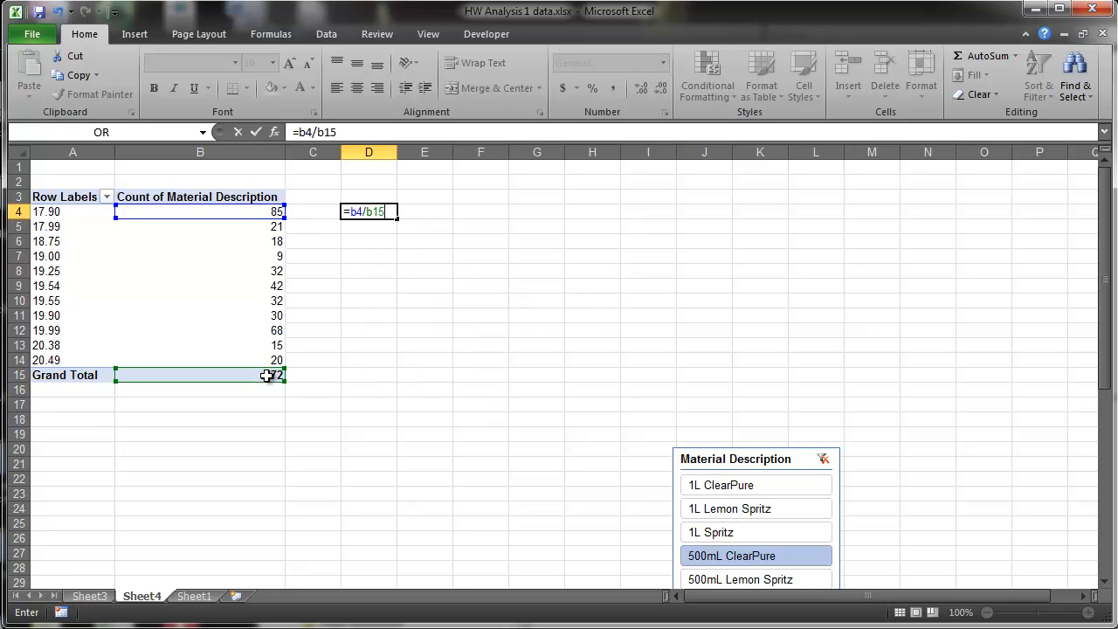
key("F4")
key("Return")
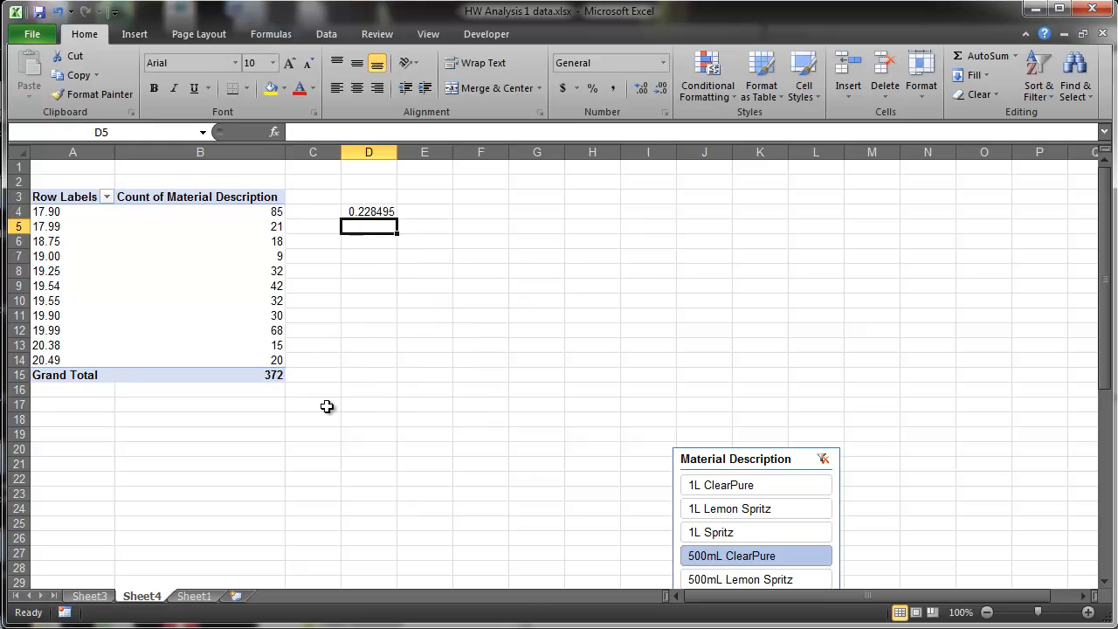
Format the D4 share as a percentage and fill it down through D15.
left_click(384, 212)
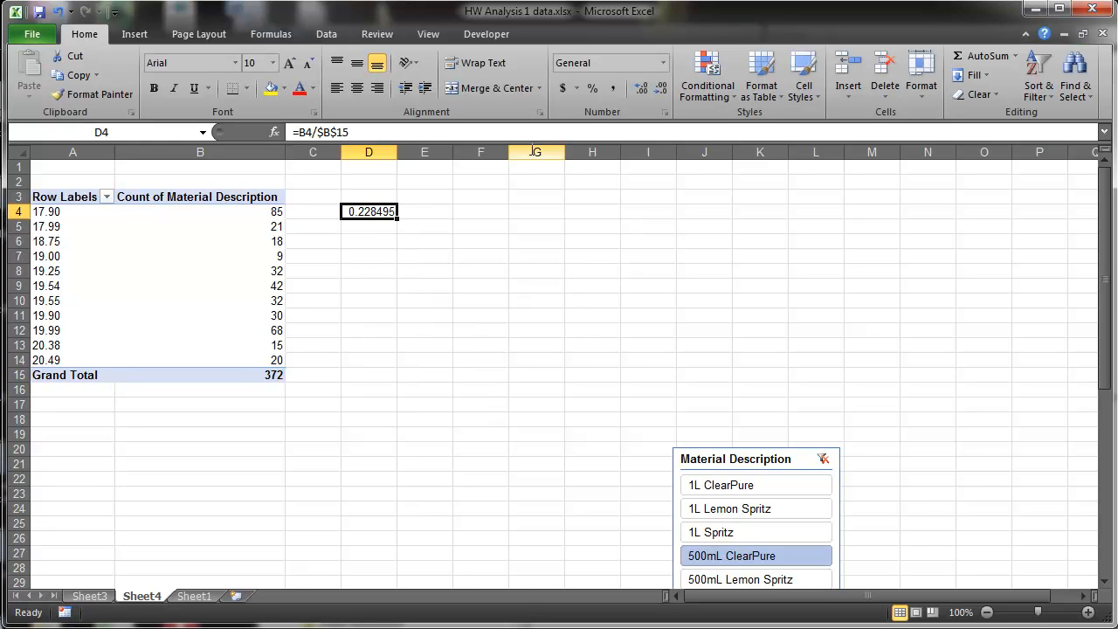
left_click(593, 88)
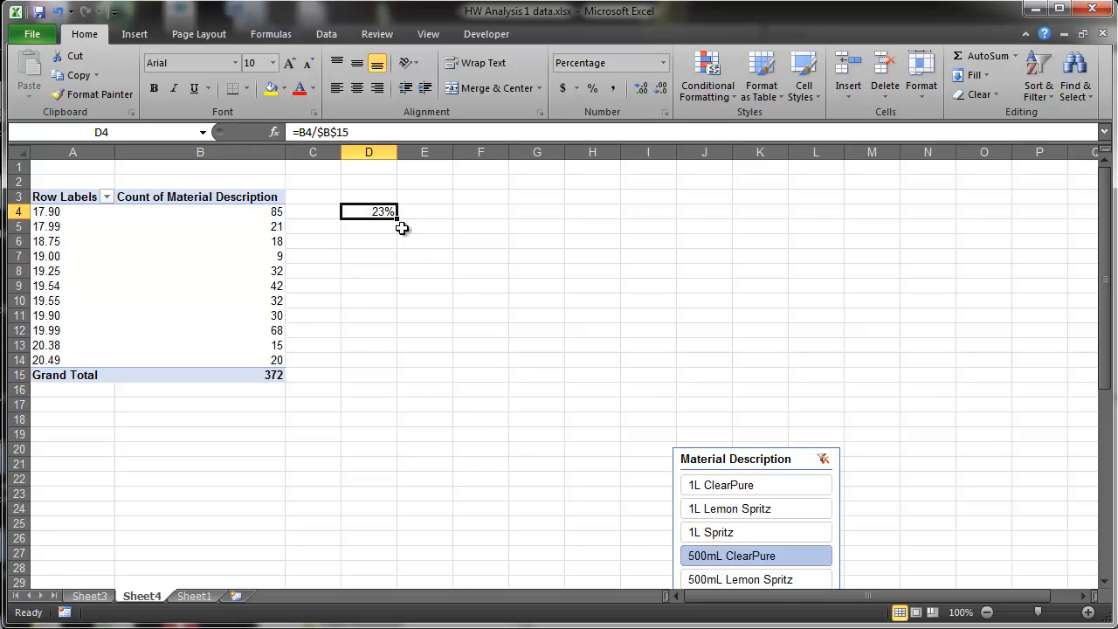
left_click_drag(399, 220, 402, 378)
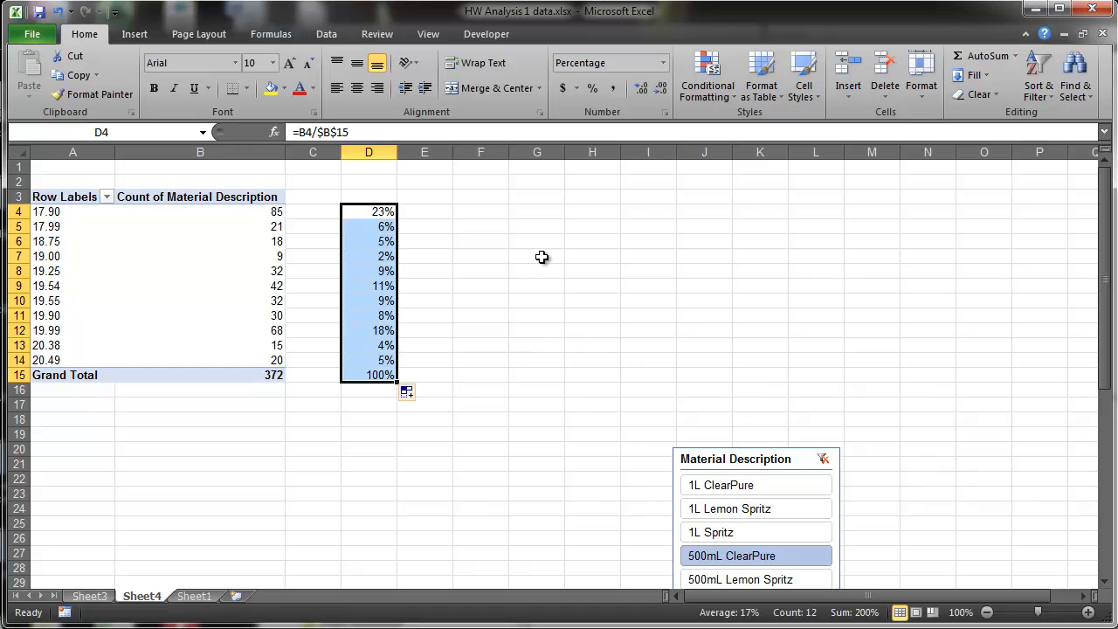
Build cumulative probabilities in column F with 0 in F3 and =F3+D4 in F4, filled down through F14.
left_click(493, 197)
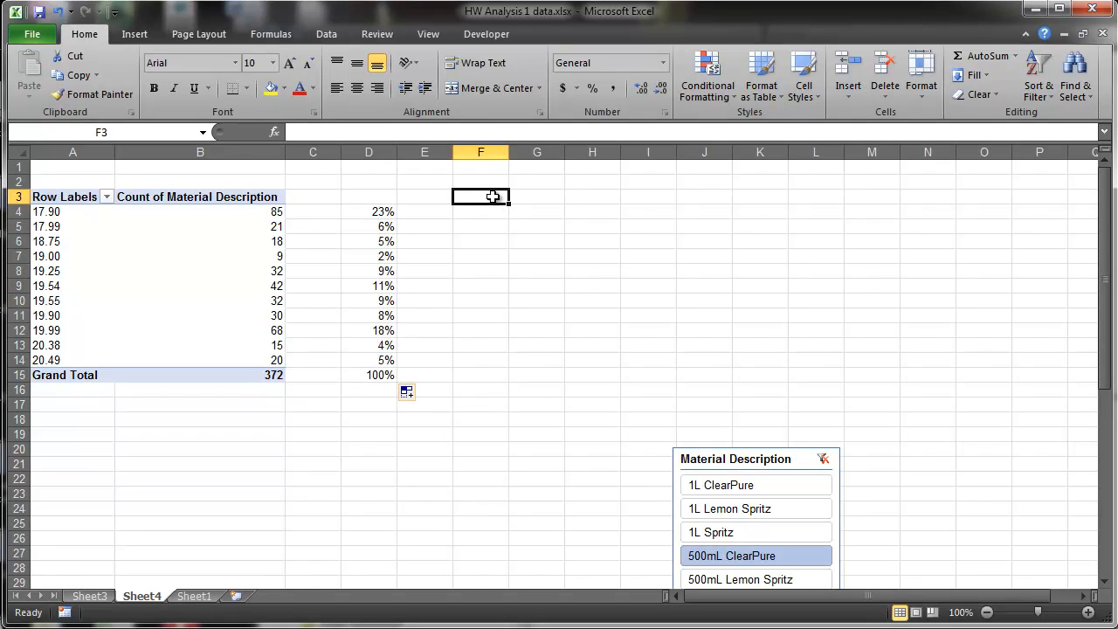
type("0")
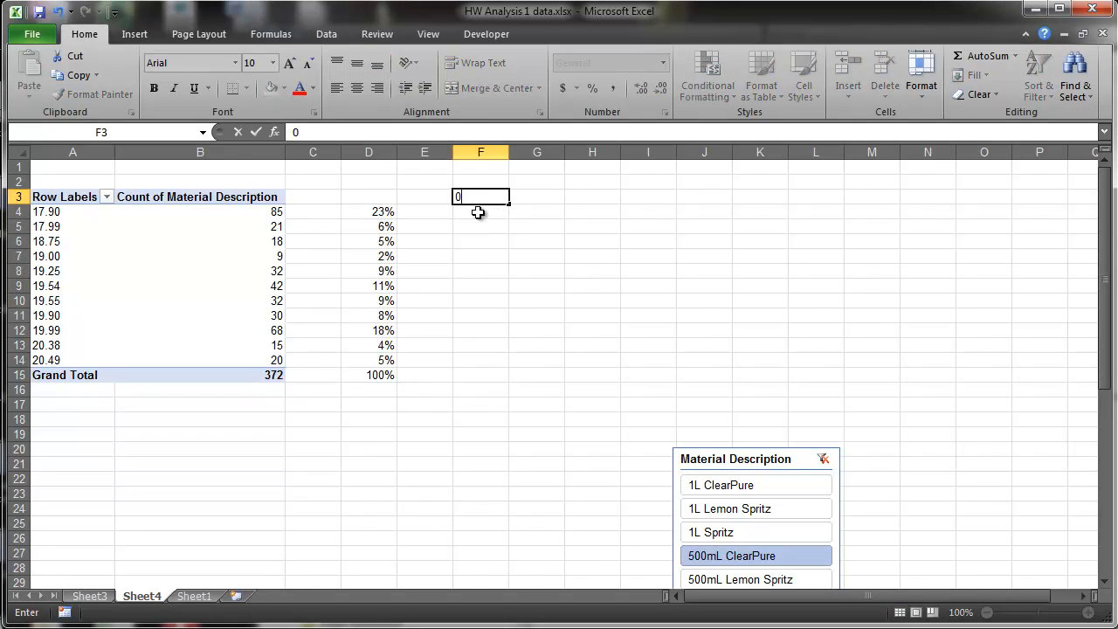
left_click(476, 212)
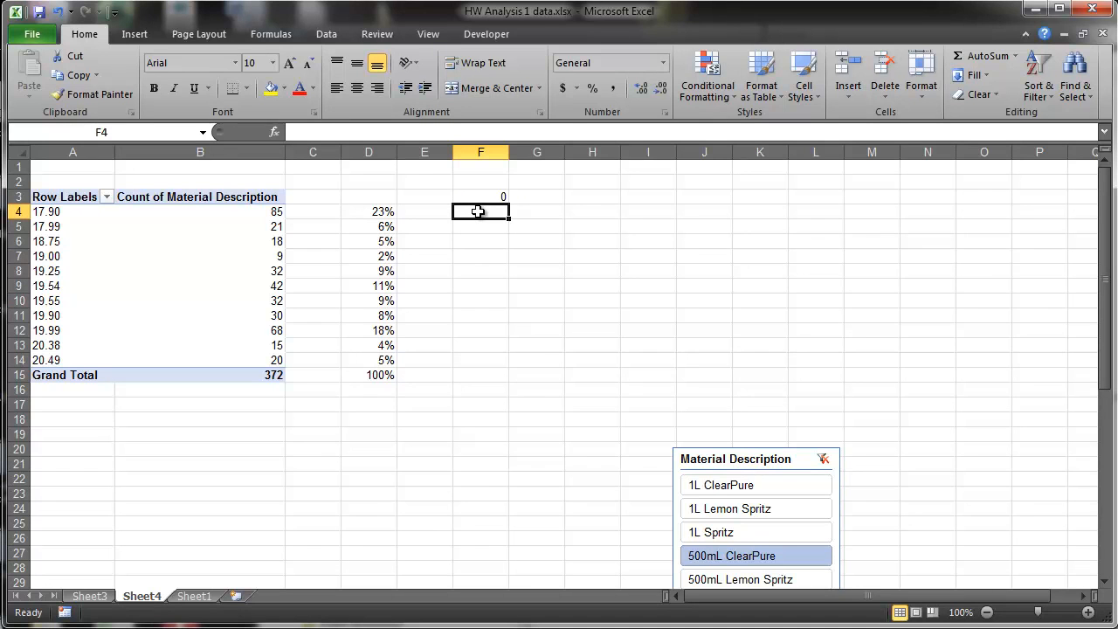
type("=")
left_click(481, 195)
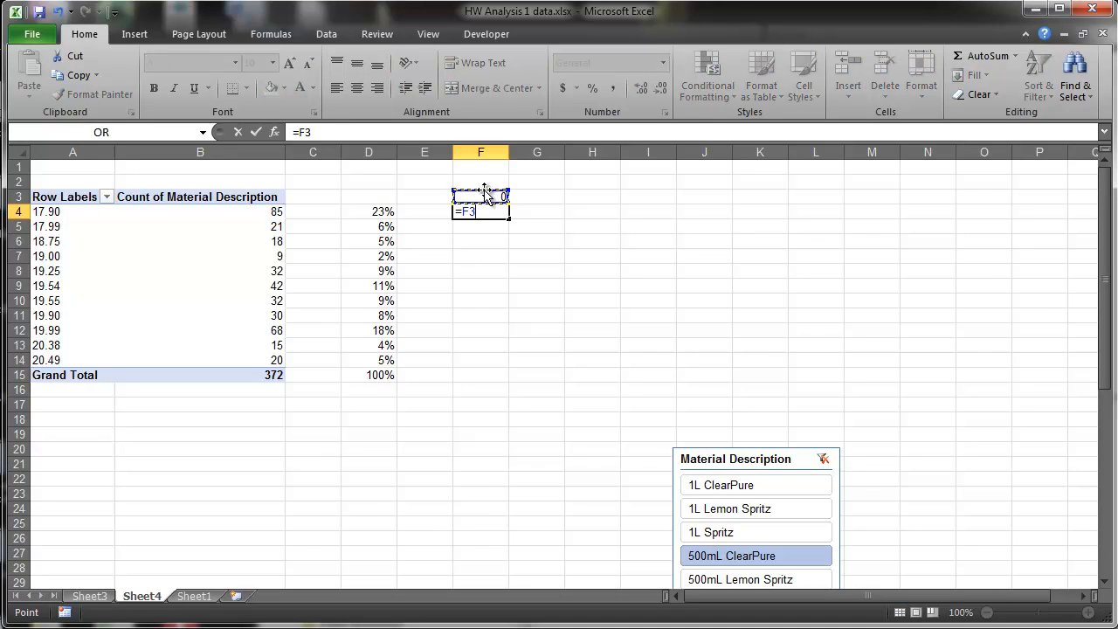
type("+")
left_click(378, 211)
key("Return")
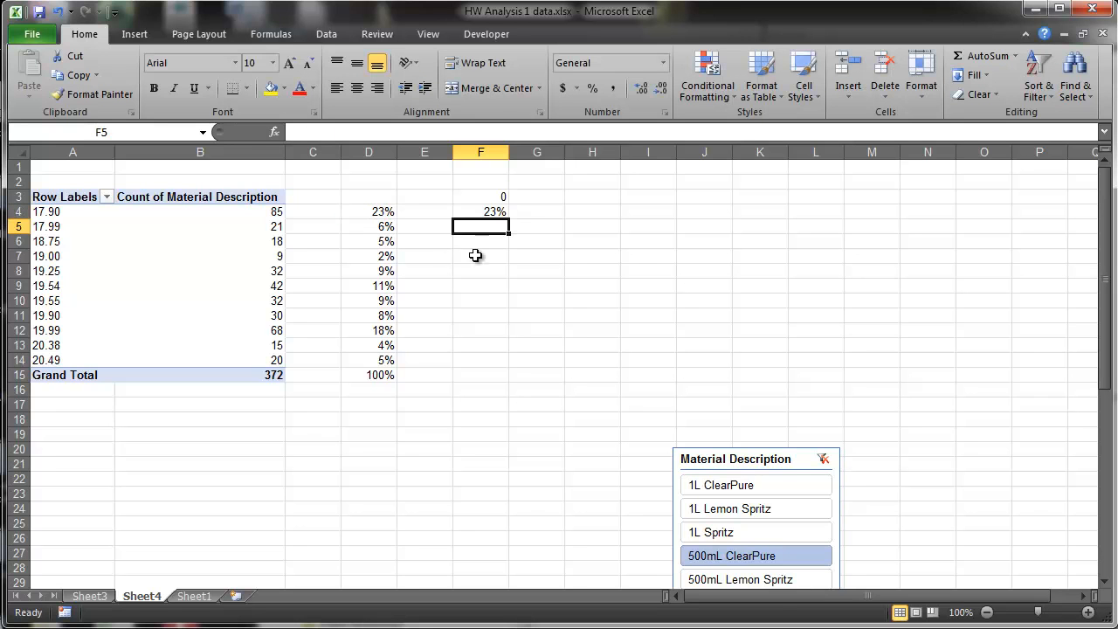
left_click(496, 210)
left_click_drag(509, 218, 503, 367)
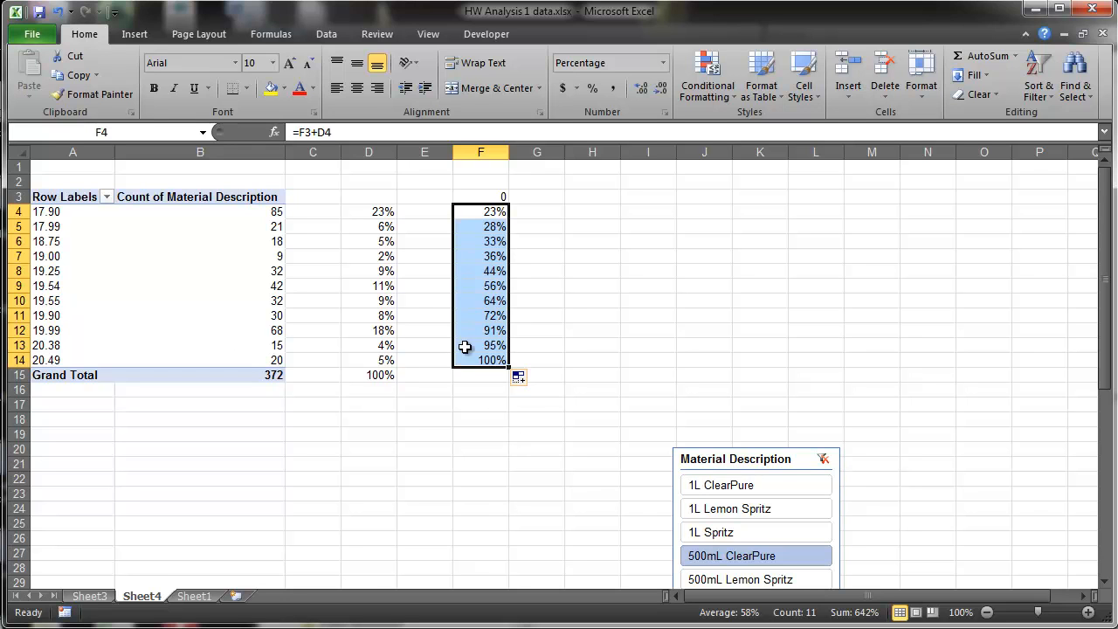
Compare the 19.99 and 18.75 price rows with their cumulative probabilities in column F.
left_click(46, 330)
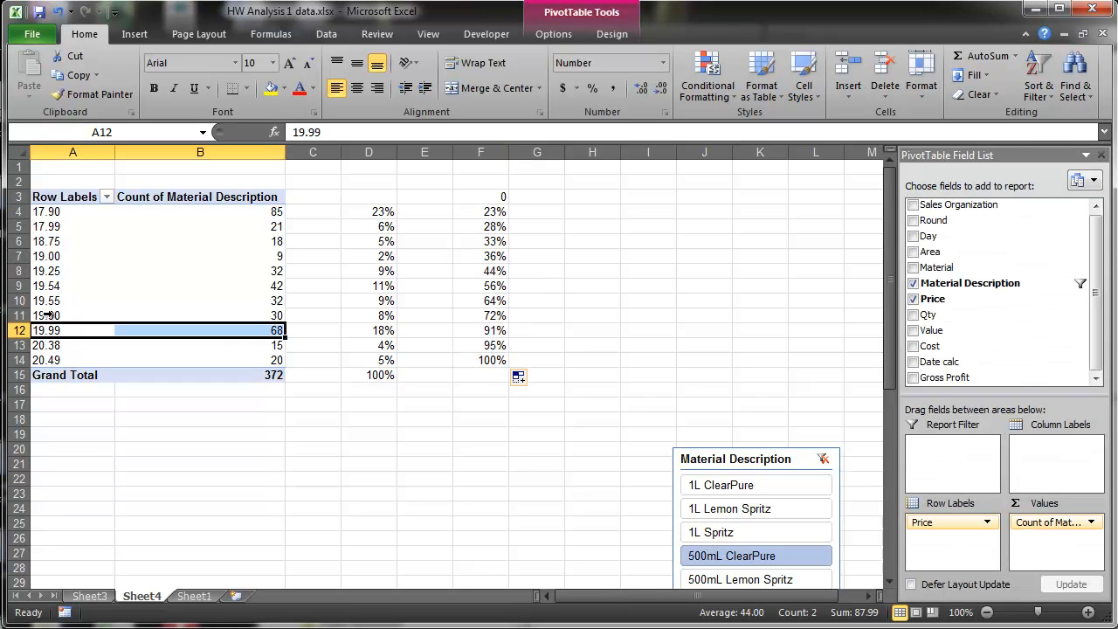
left_click(48, 241)
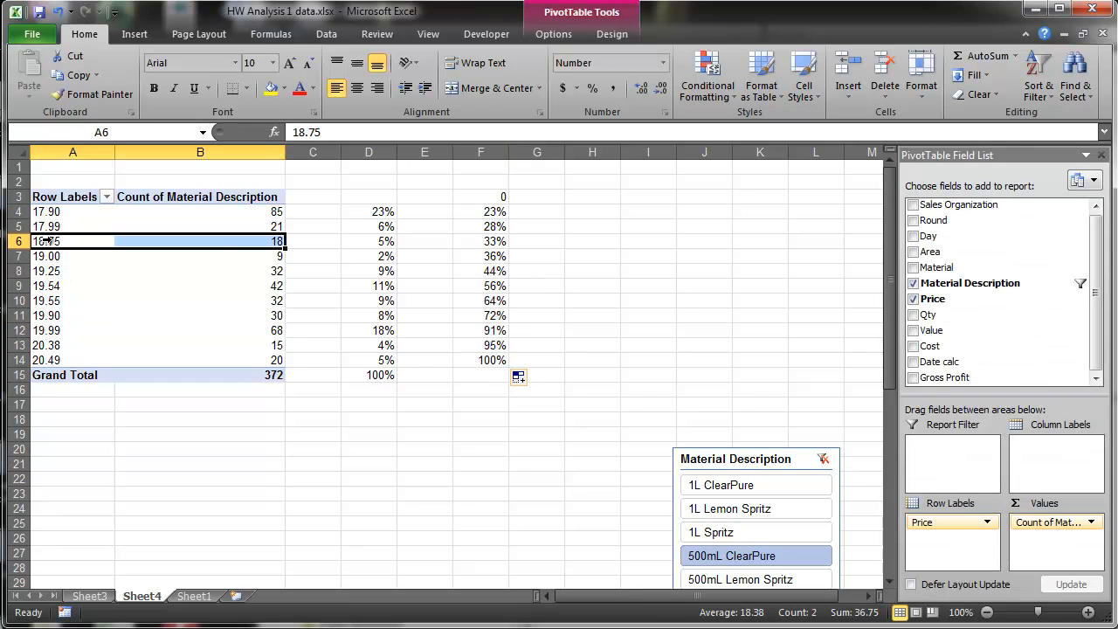
left_click(485, 330)
left_click(480, 242)
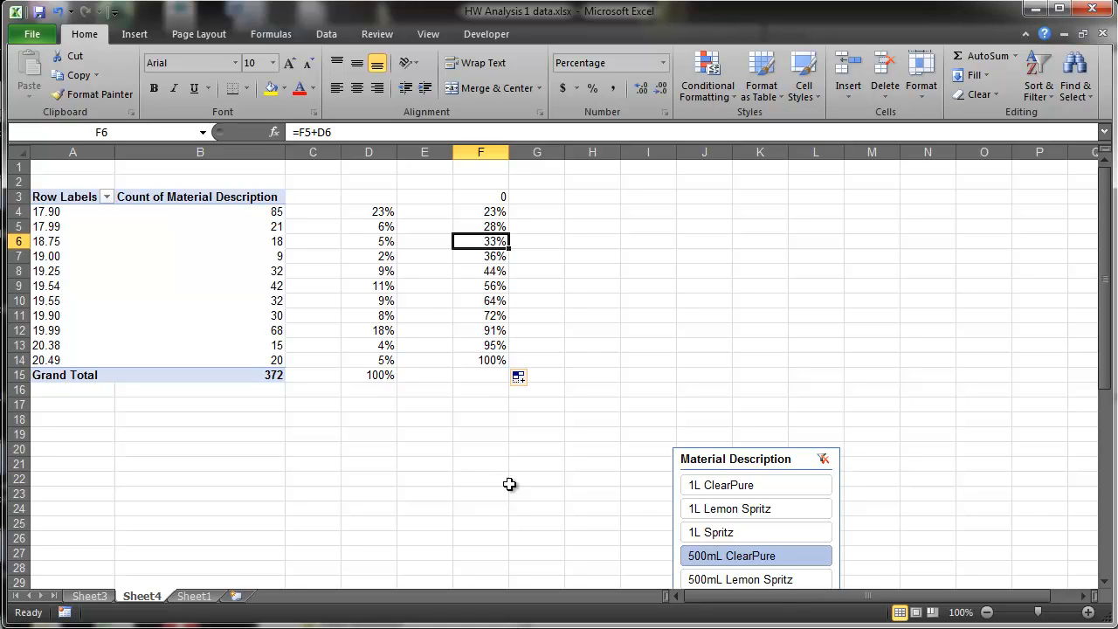
left_click(537, 211)
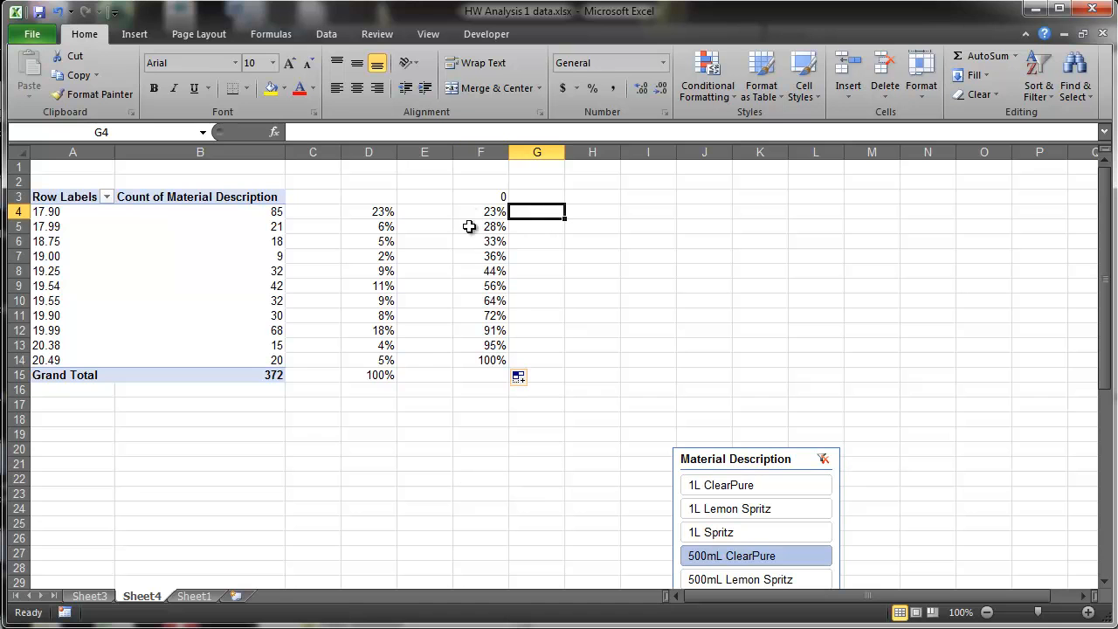
Plot the cumulative probabilities in F3:F14 as a line chart, and delete the chart after viewing it.
left_click_drag(486, 199, 488, 360)
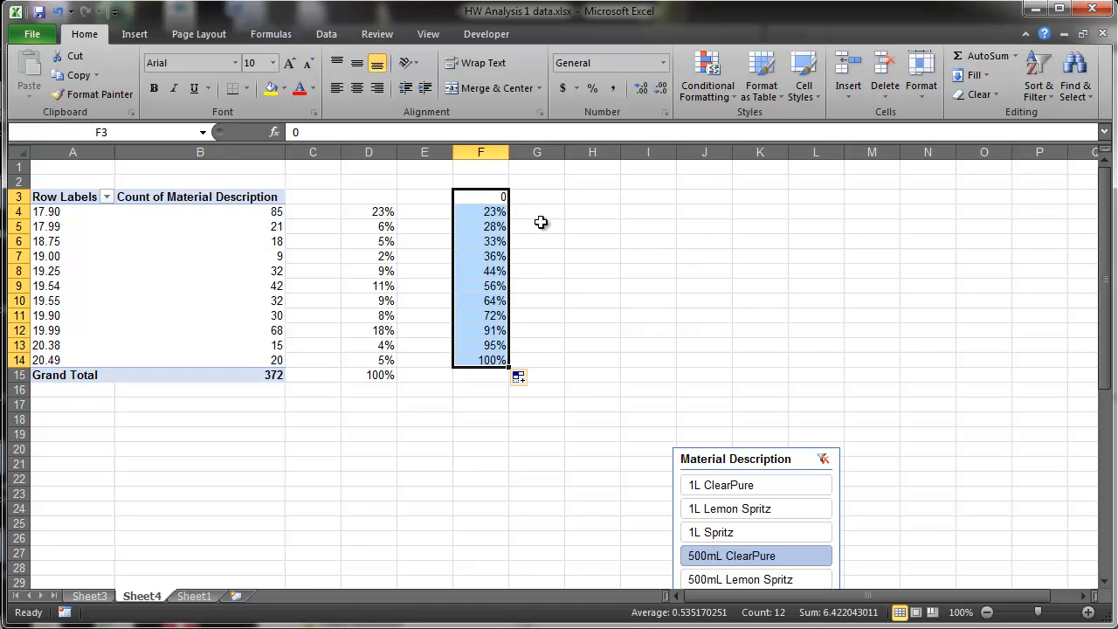
left_click(135, 34)
left_click(377, 77)
left_click(399, 146)
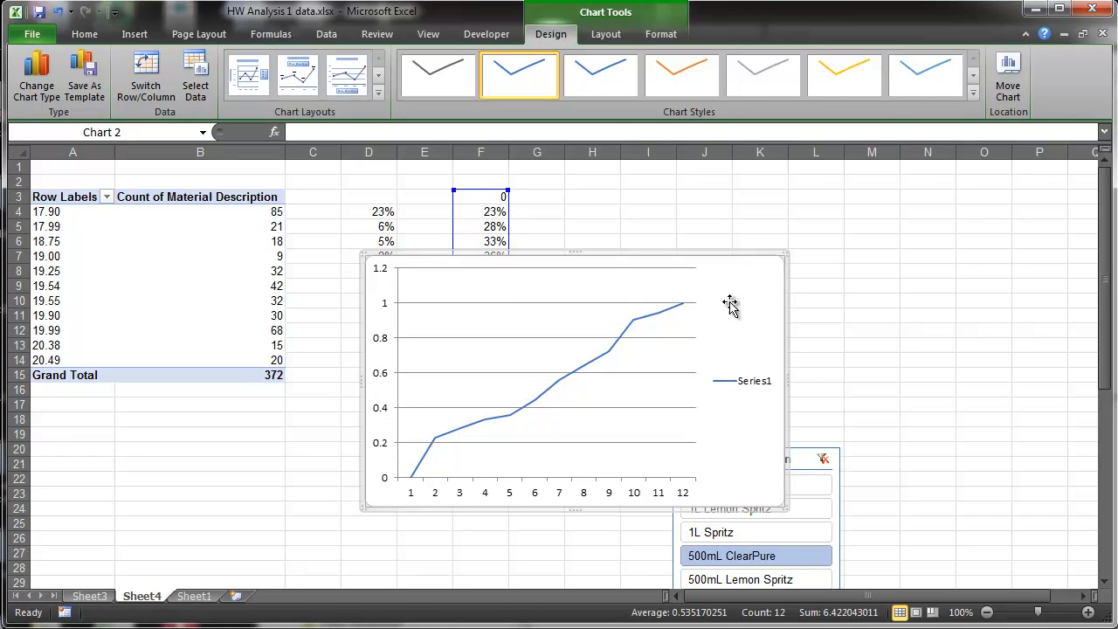
key("Delete")
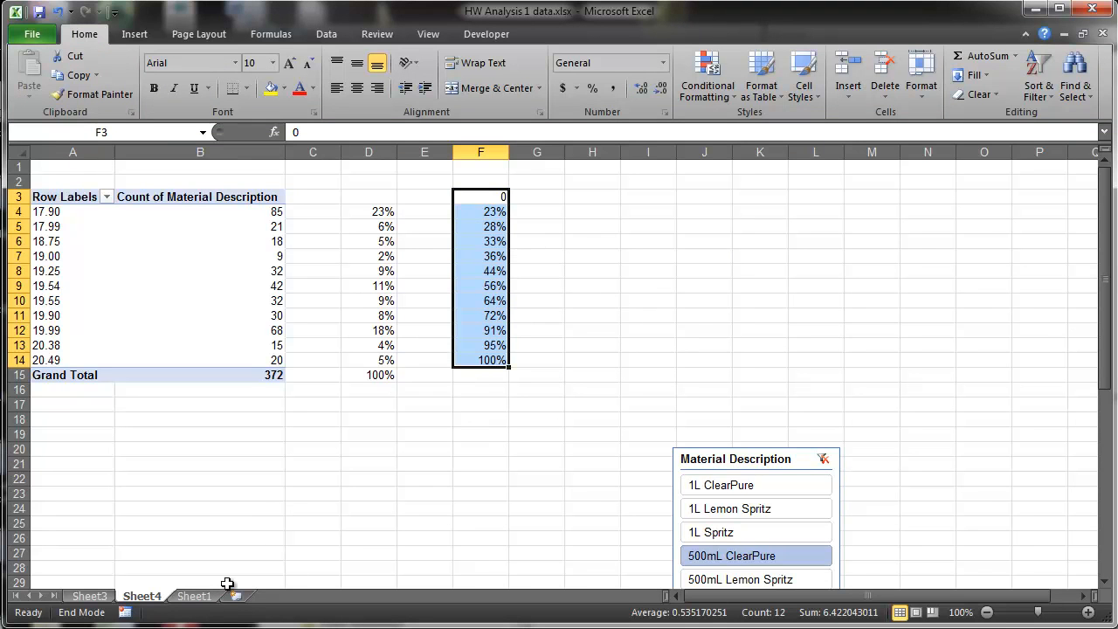
Insert another pivot table from the Sheet1 data range A1:L1058 on a new worksheet.
left_click(194, 597)
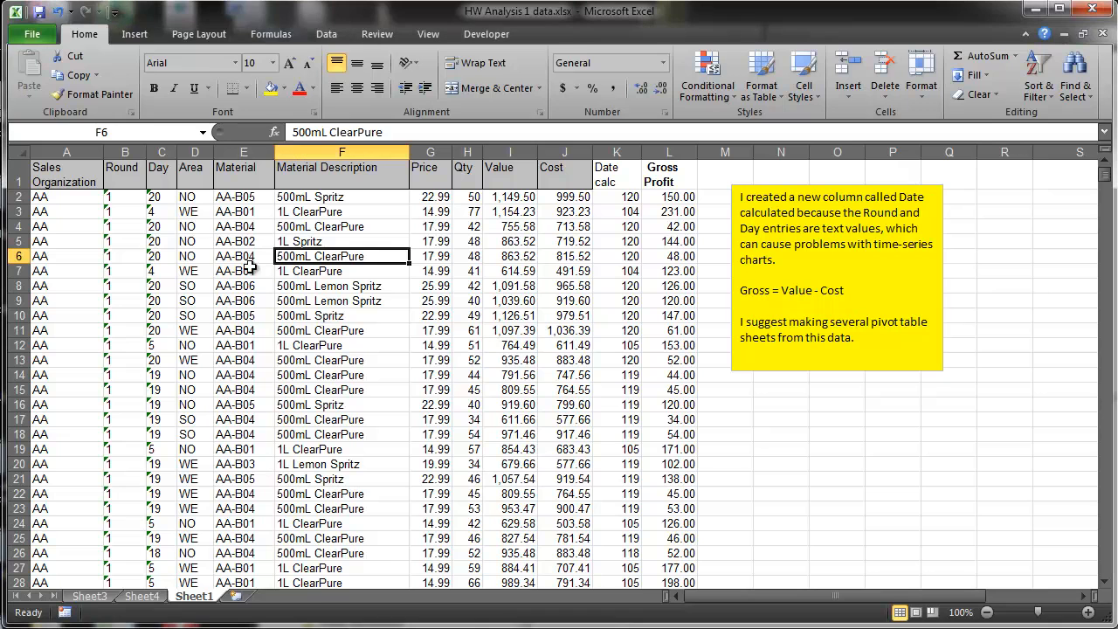
left_click(131, 39)
left_click(41, 71)
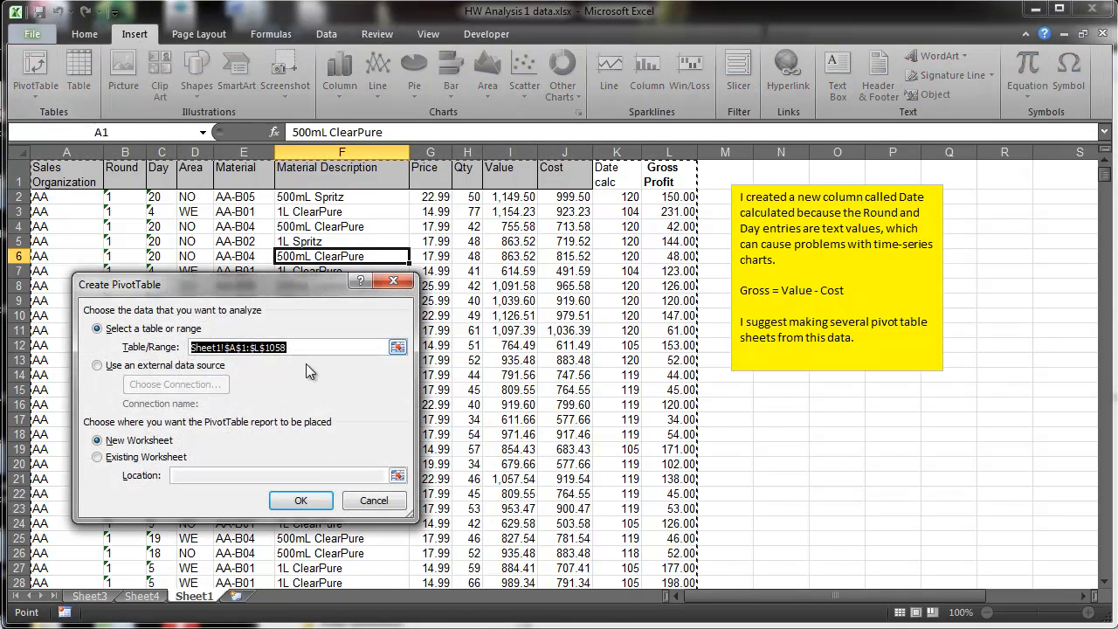
left_click(301, 504)
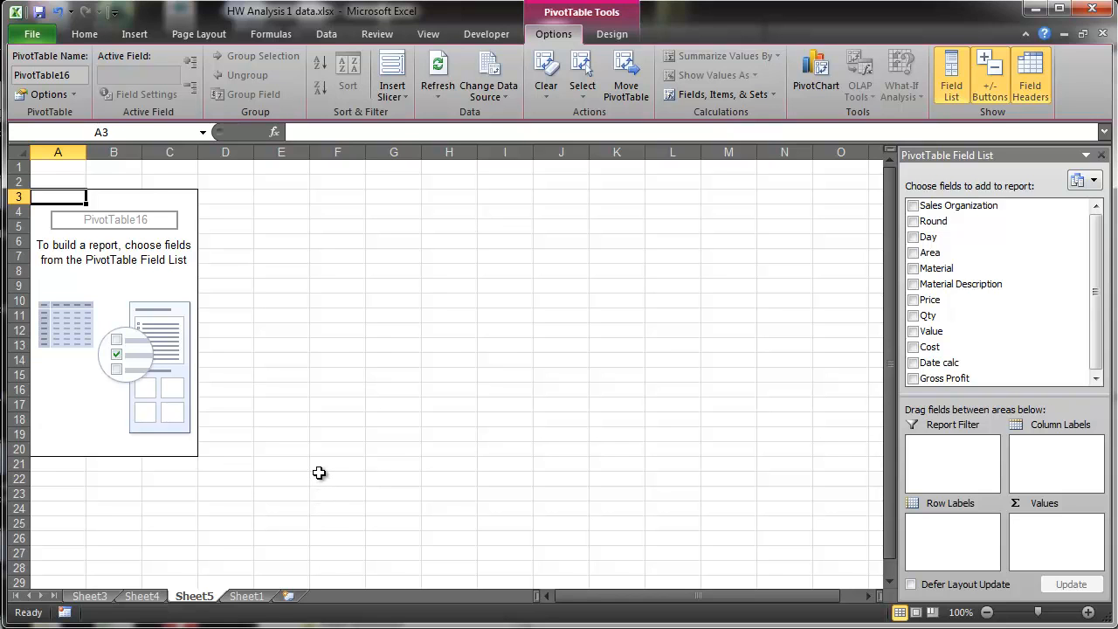
Insert slicers for Sales Organization and Material Description on the new pivot table.
left_click(393, 72)
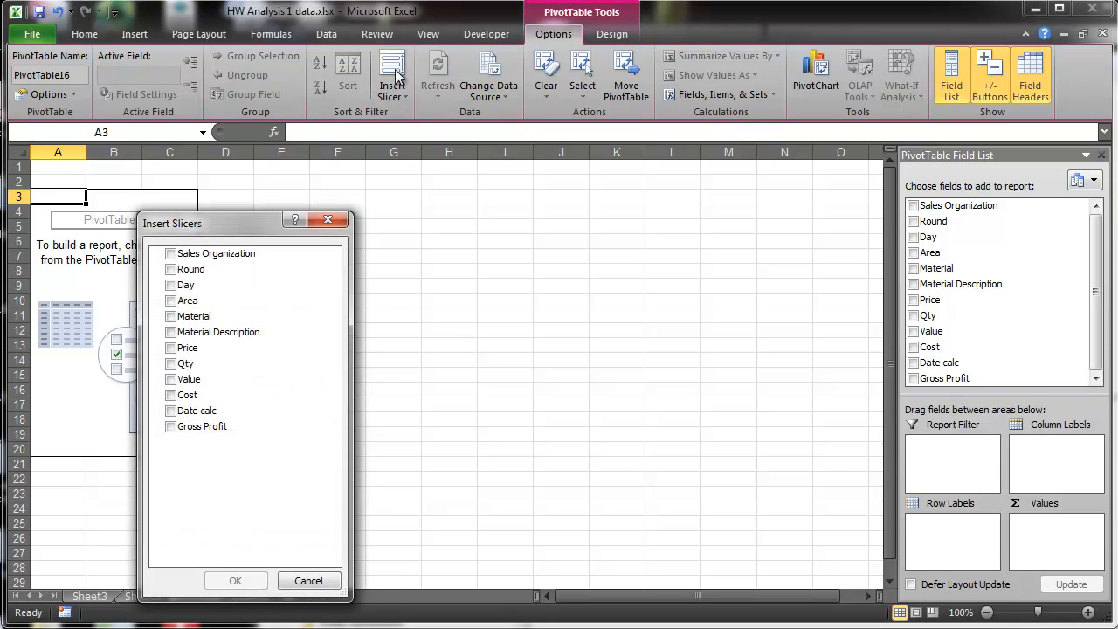
left_click(171, 255)
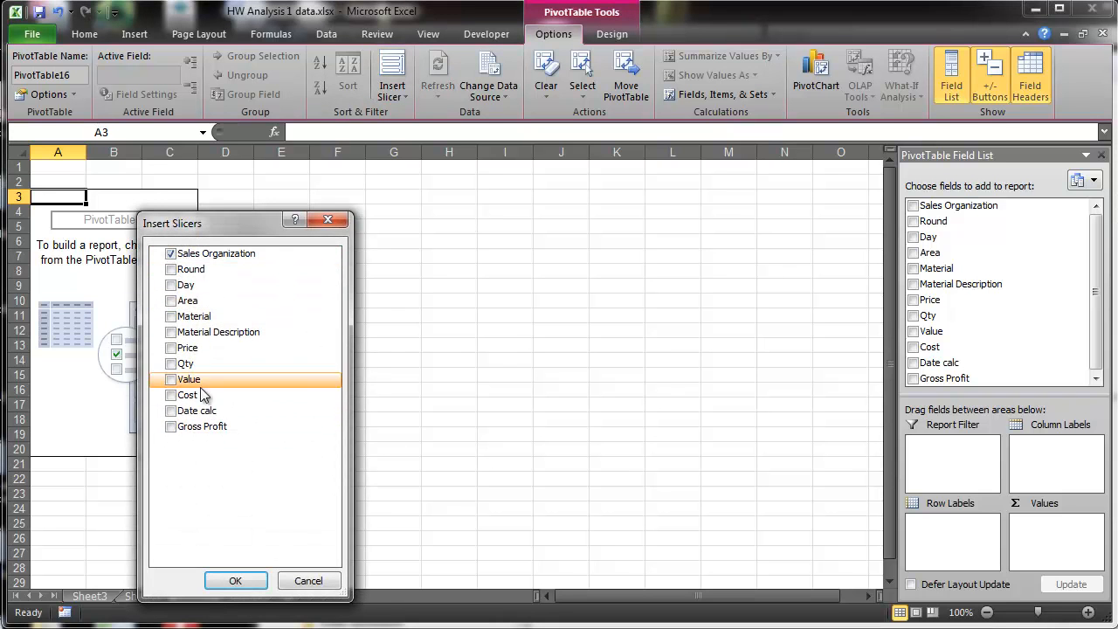
left_click(234, 582)
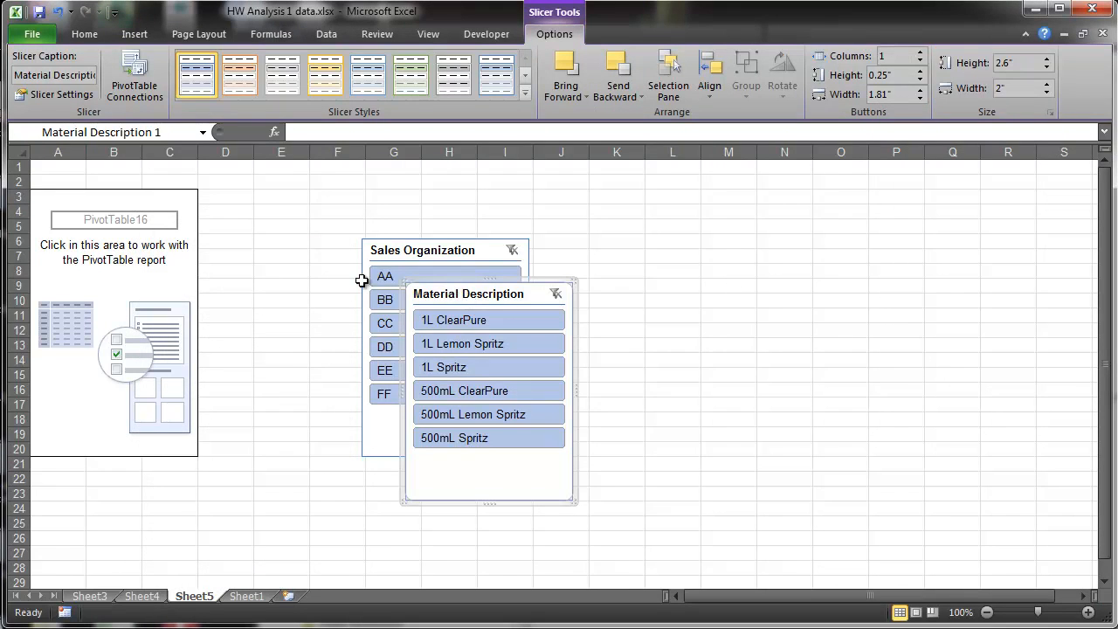
Build the pivot table with Date calc as row labels and Gross Profit as values, and filter the slicers to AA and 1L ClearPure.
left_click(123, 270)
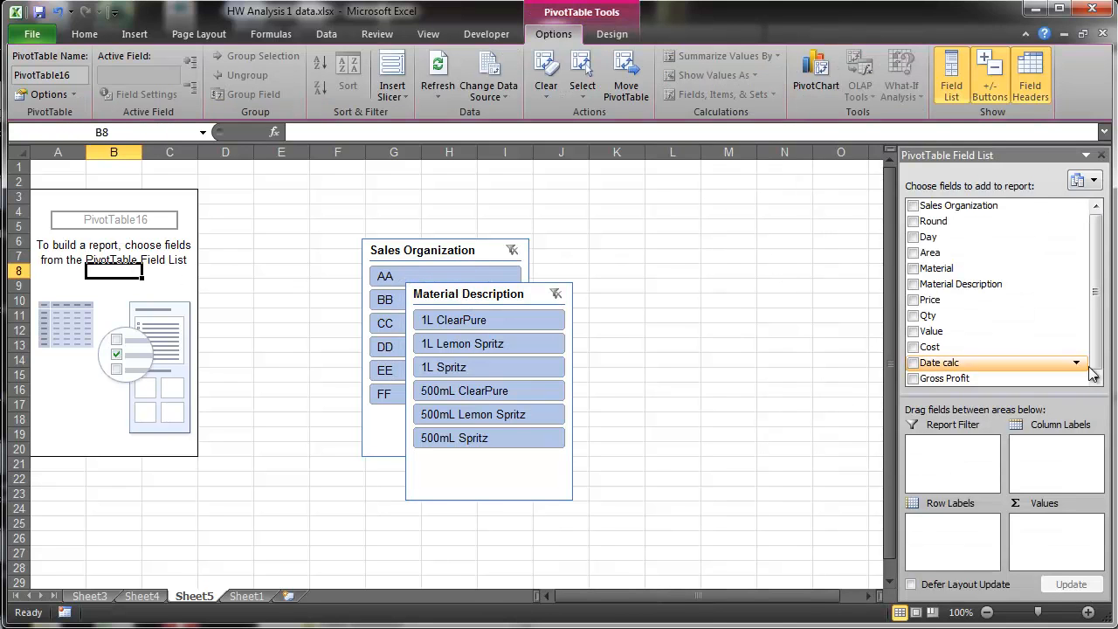
left_click_drag(1083, 366, 952, 535)
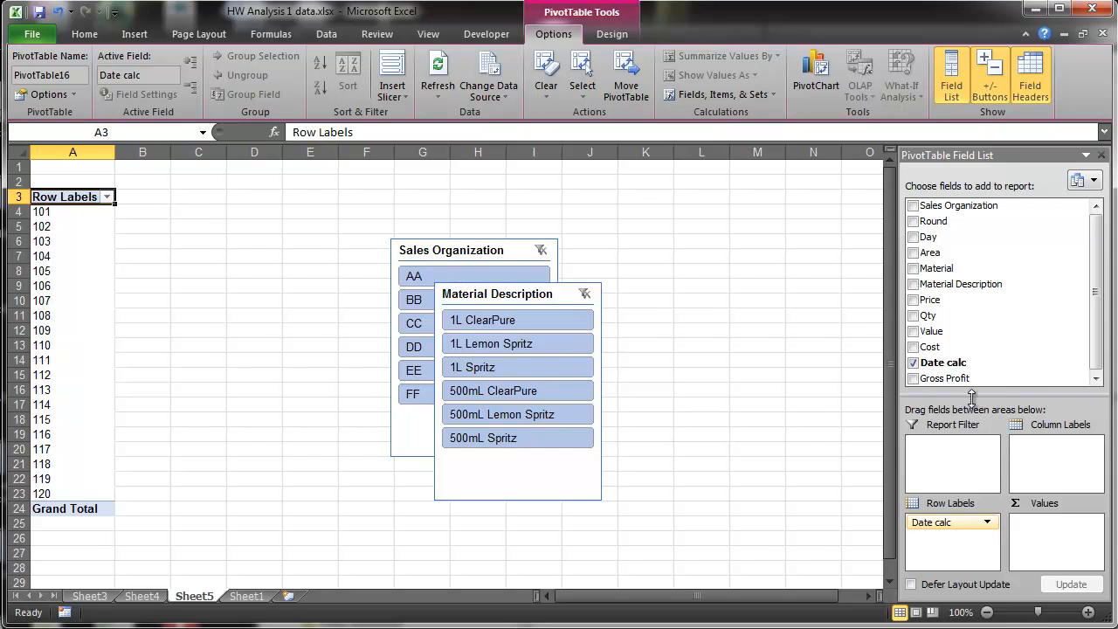
left_click(913, 379)
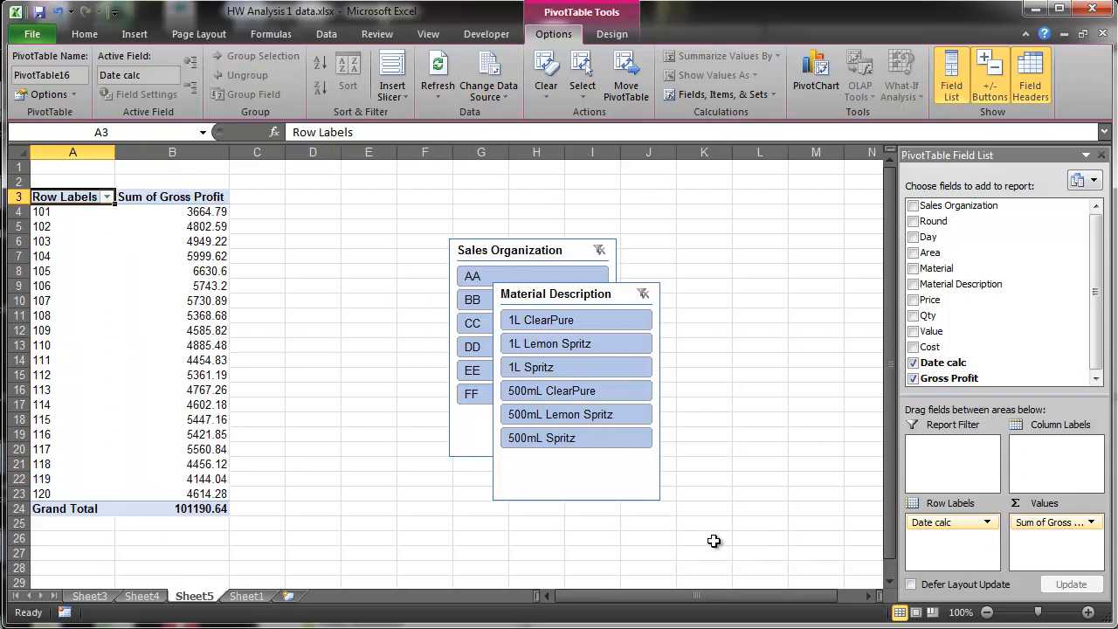
left_click(475, 276)
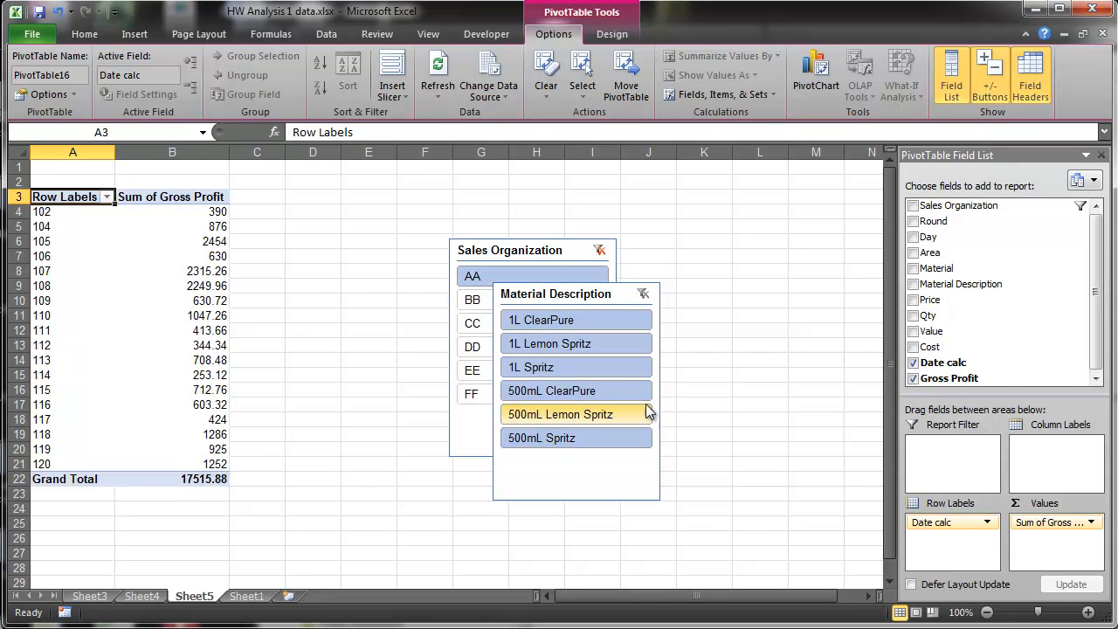
left_click(549, 319)
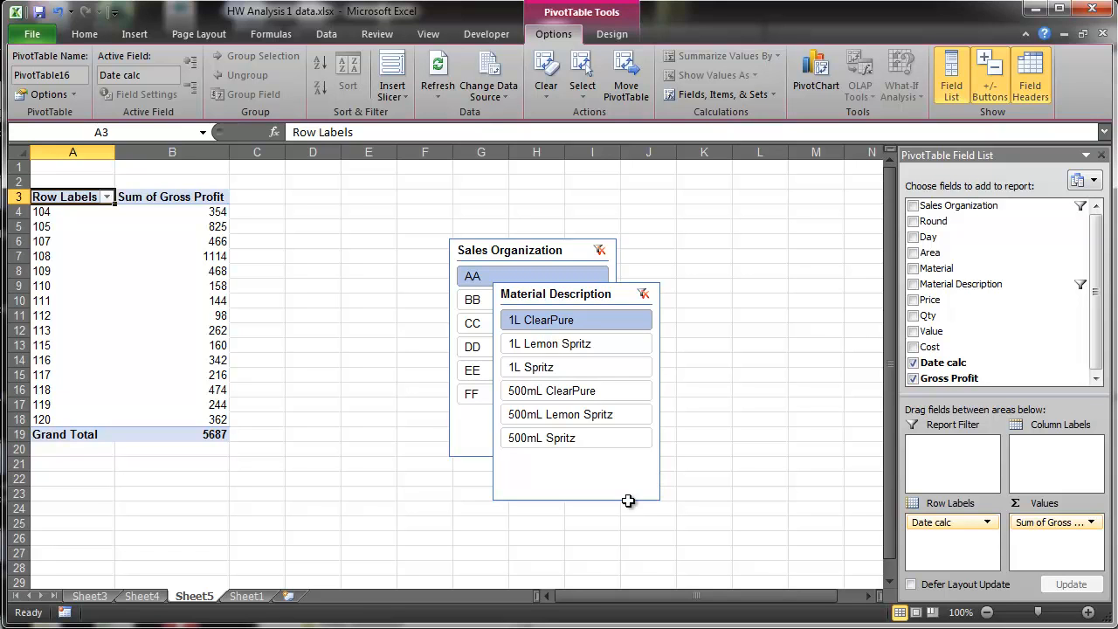
Add Price to the pivot table's values and summarize it by Average.
left_click_drag(928, 301, 1035, 538)
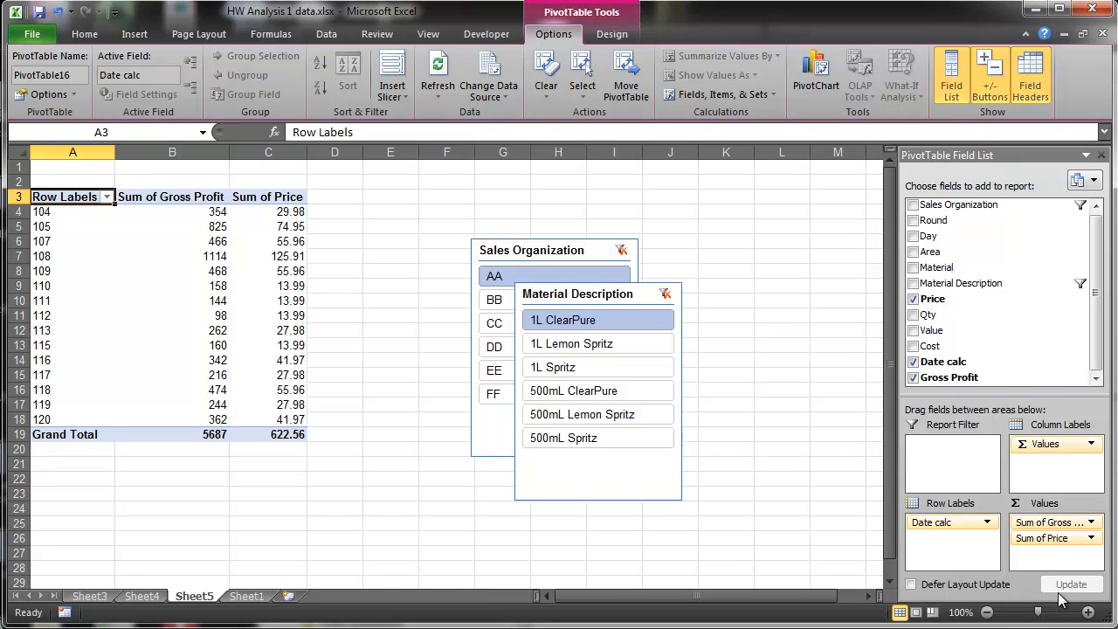
left_click(1092, 539)
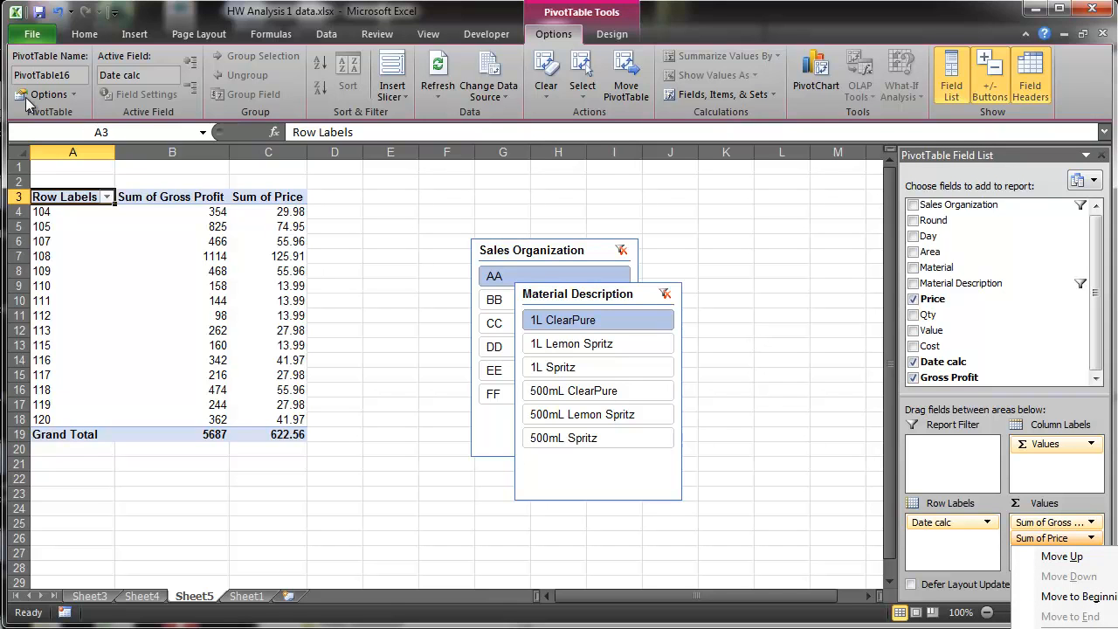
left_click(397, 210)
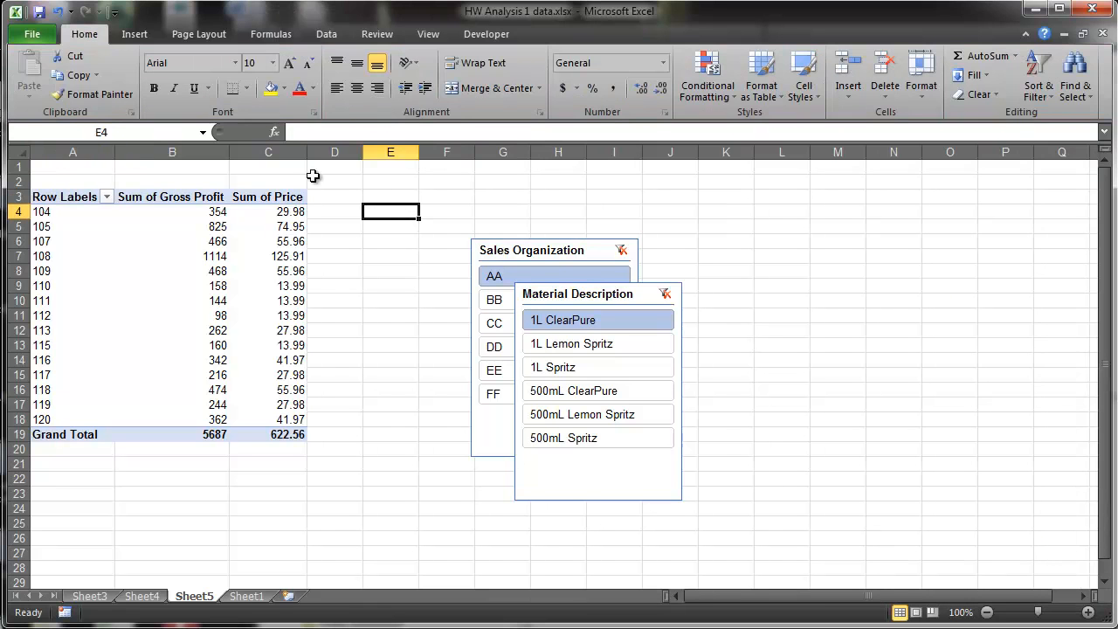
left_click(286, 317)
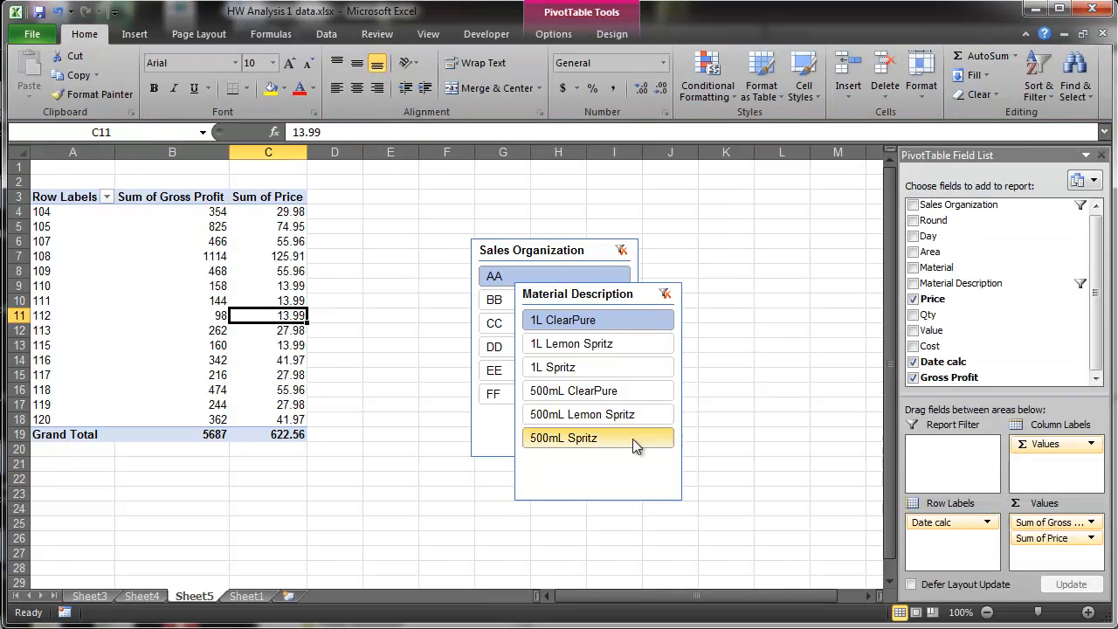
left_click(1045, 536)
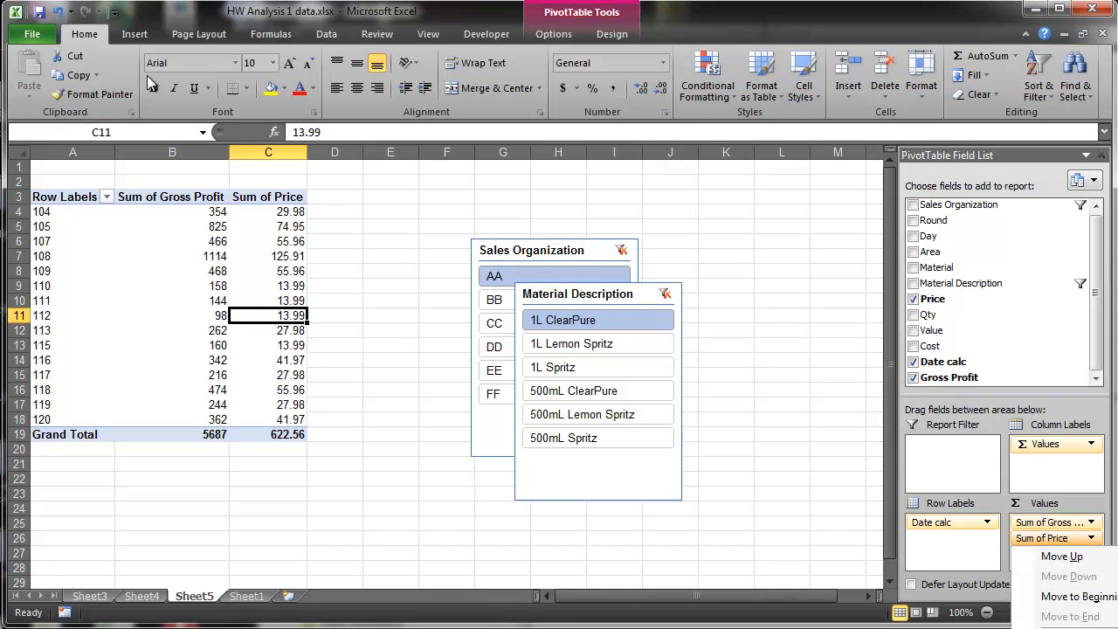
left_click(554, 35)
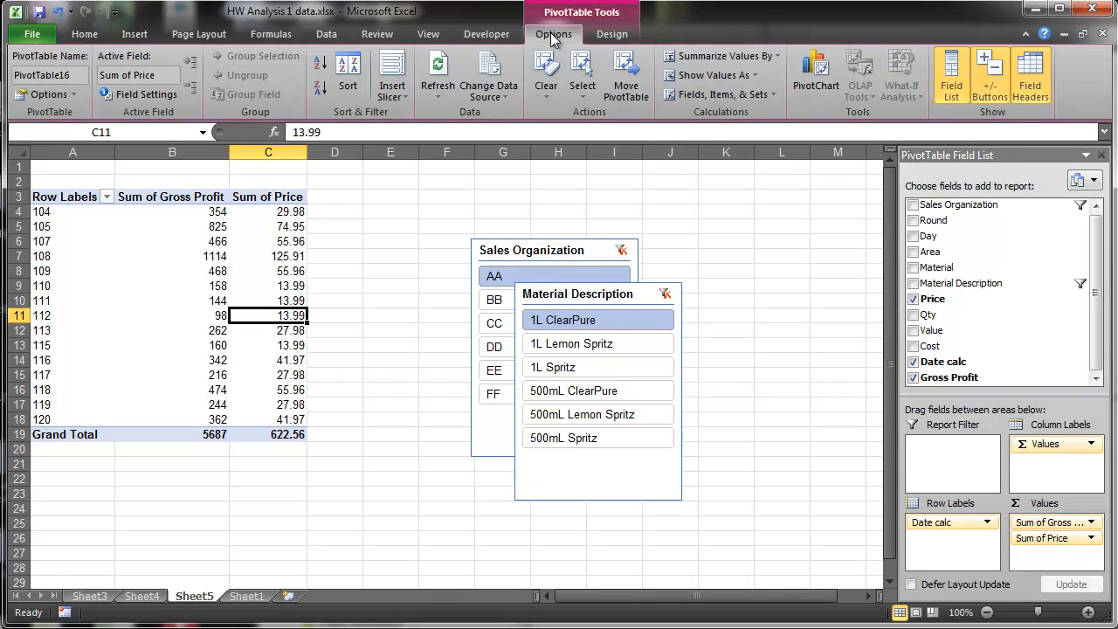
left_click(74, 95)
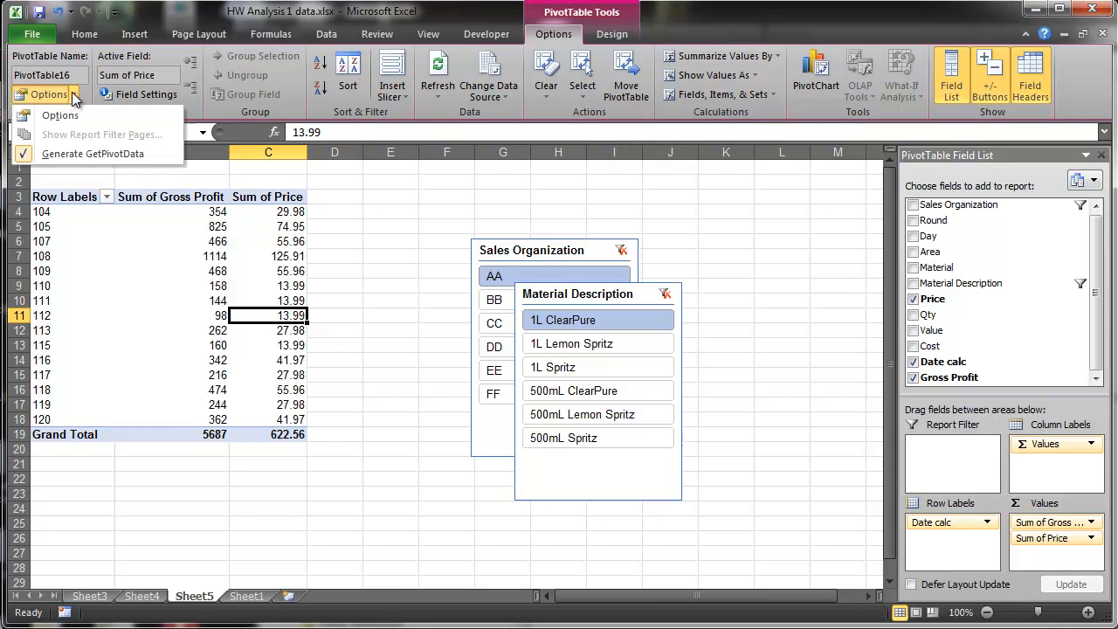
left_click(134, 93)
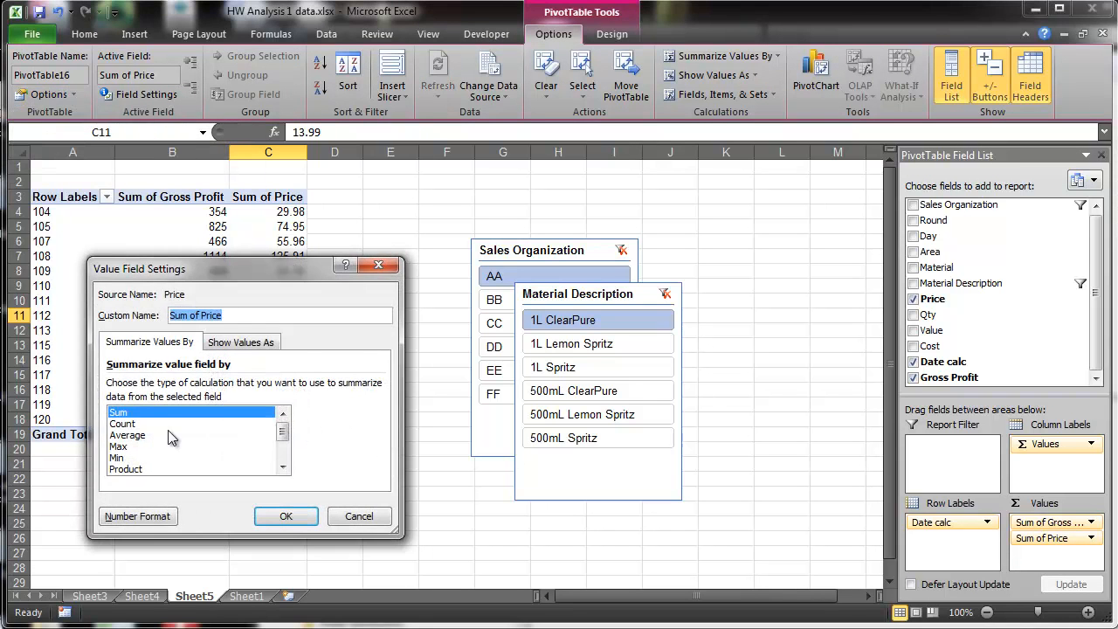
left_click(131, 436)
left_click(289, 517)
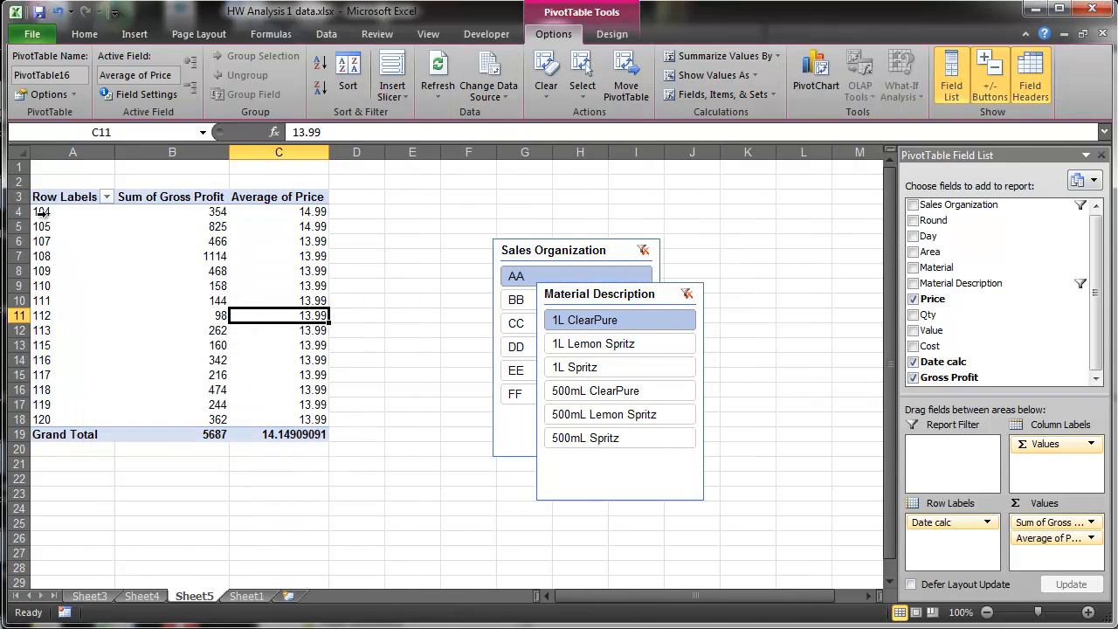
Insert a 2-D clustered column chart of gross profit and average price by Date calc from the pivot table.
left_click(41, 207)
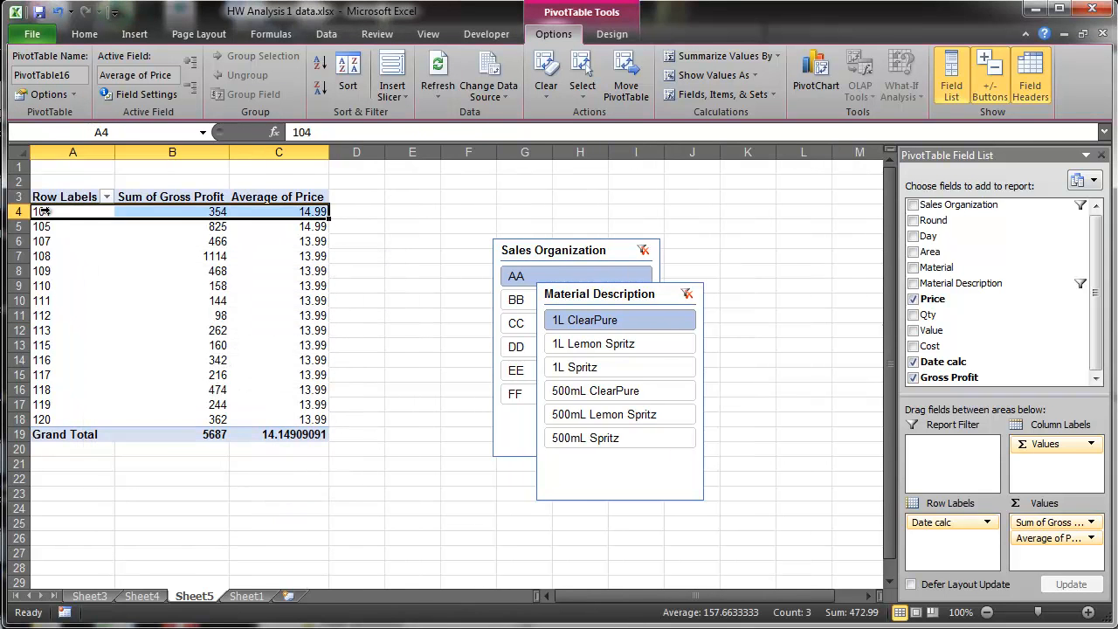
left_click(177, 211)
left_click(281, 214)
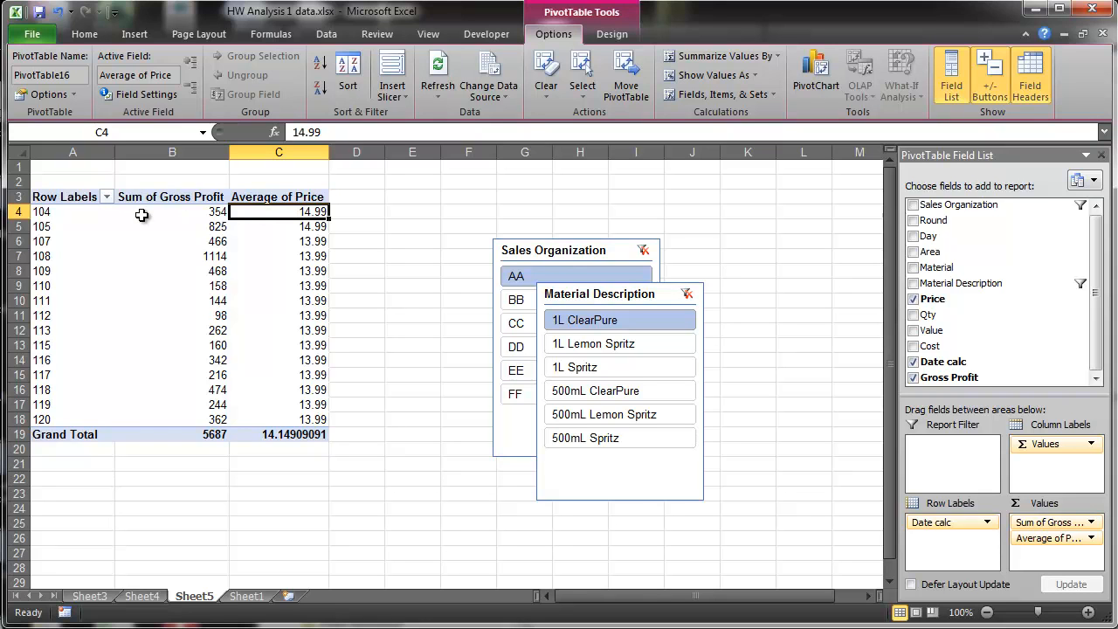
left_click(136, 216)
left_click(74, 214)
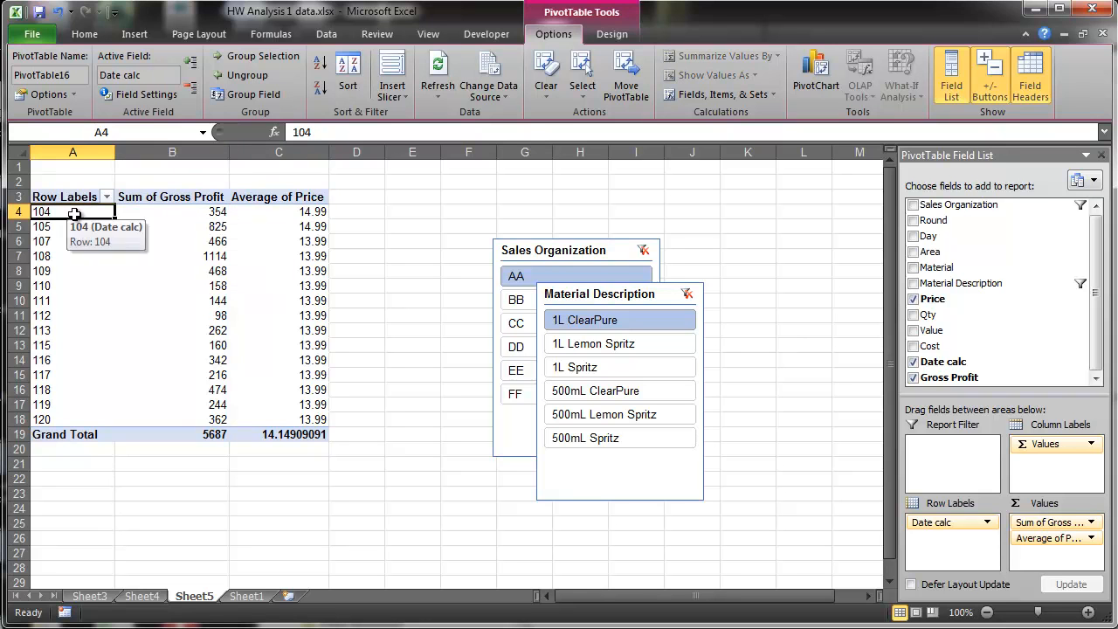
left_click(133, 34)
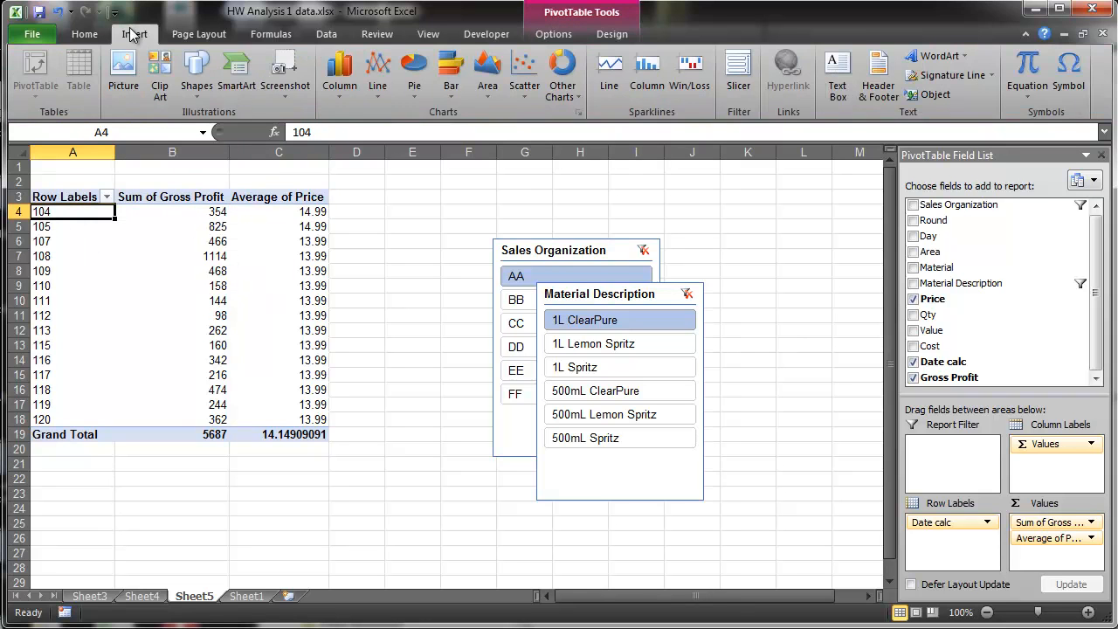
left_click(339, 75)
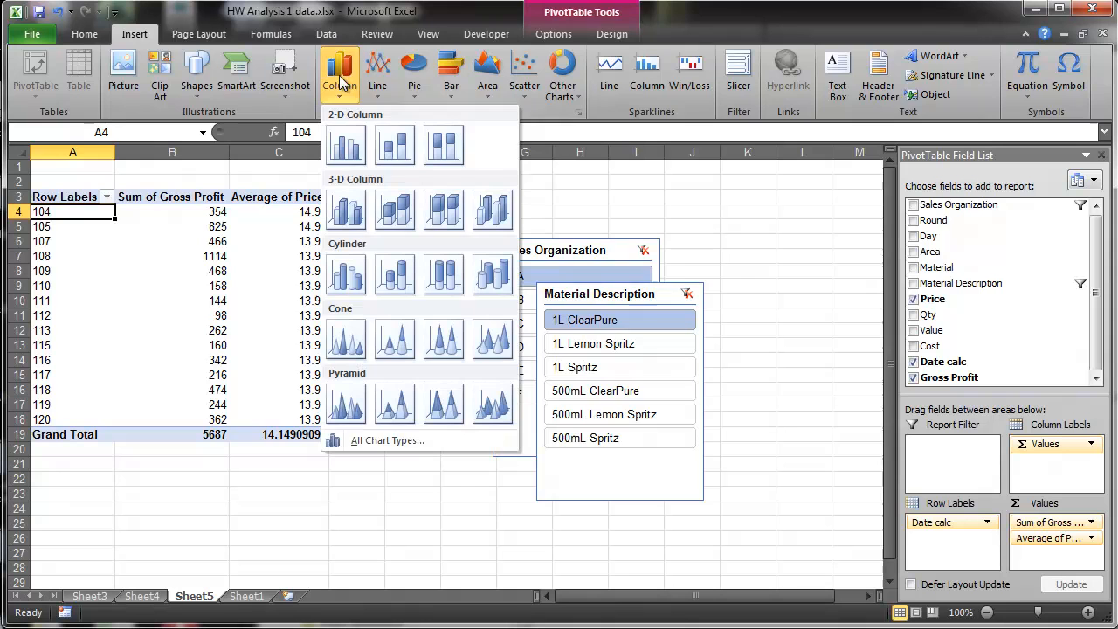
left_click(345, 145)
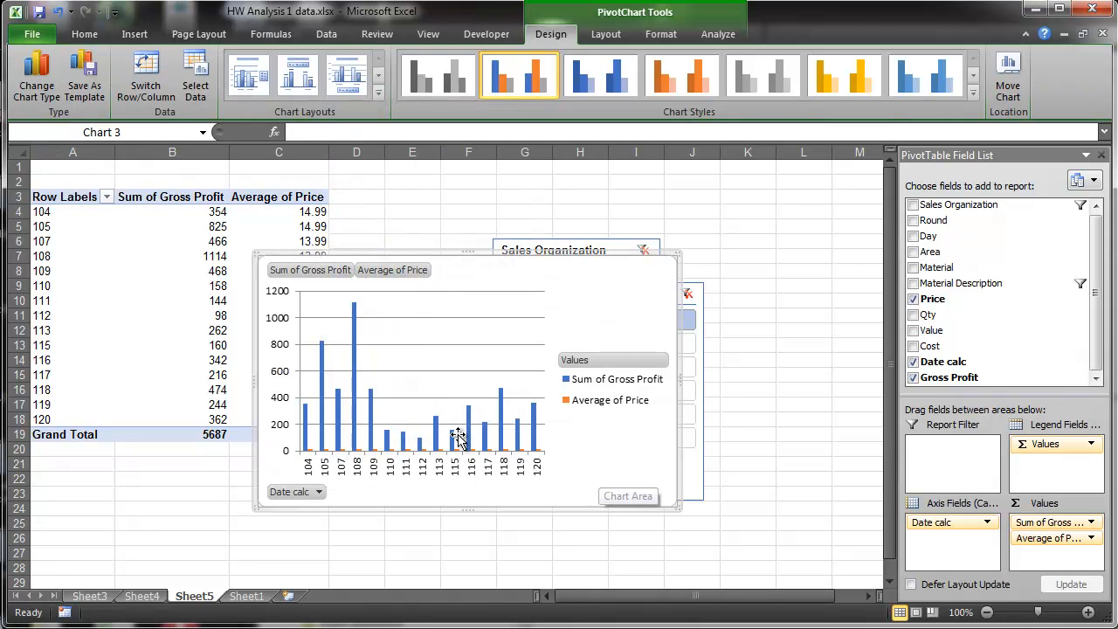
Plot the Sum of Gross Profit series on the secondary axis of the pivot chart.
left_click(371, 415)
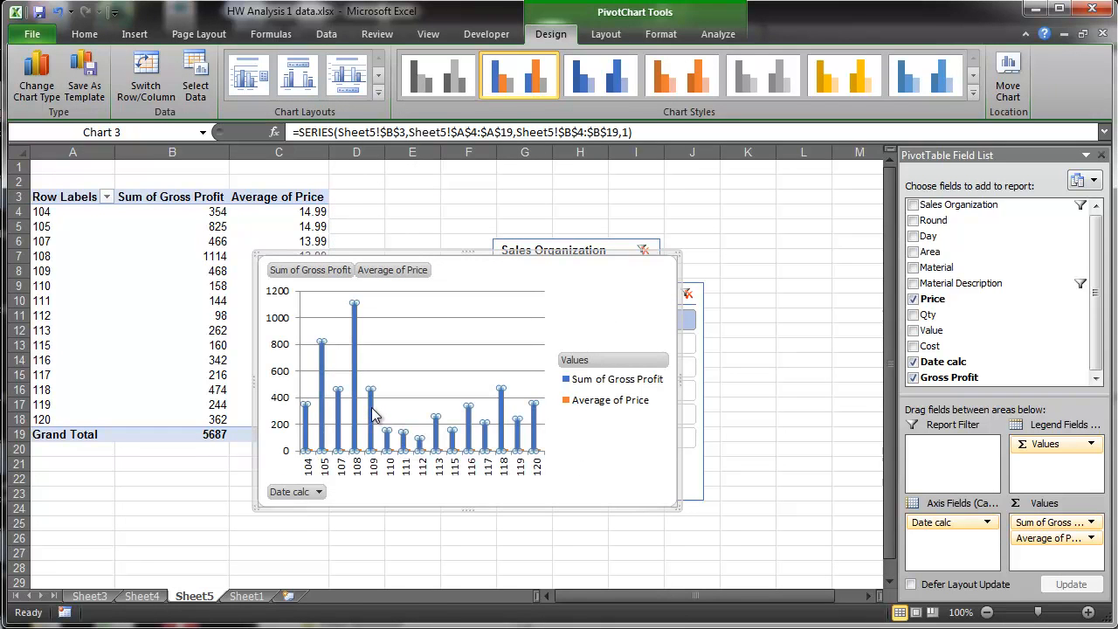
right_click(373, 415)
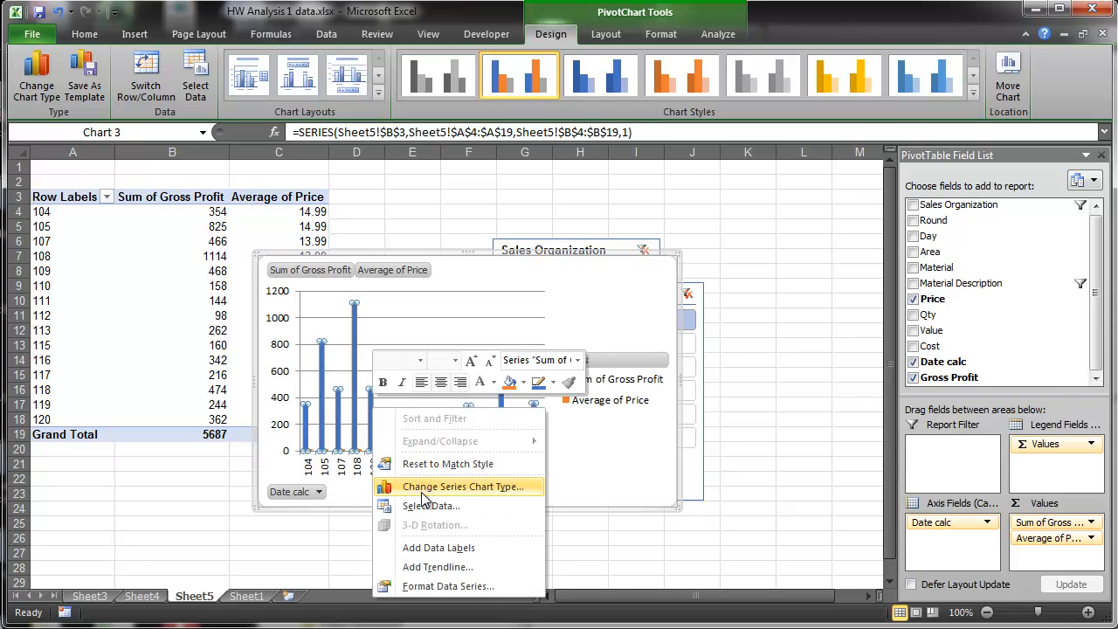
left_click(441, 586)
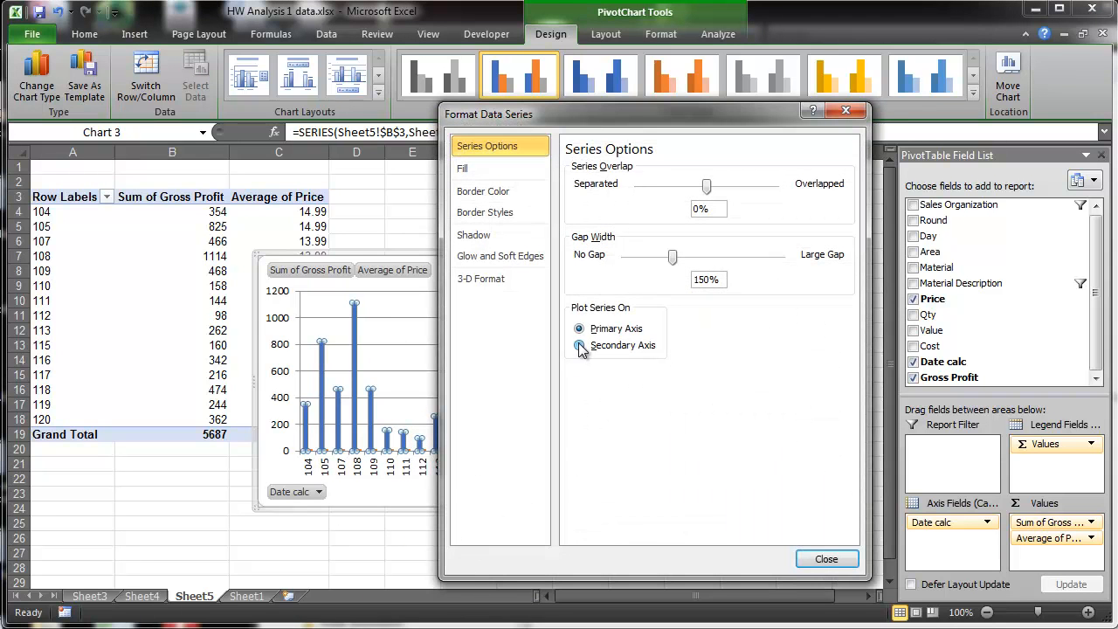
left_click(580, 346)
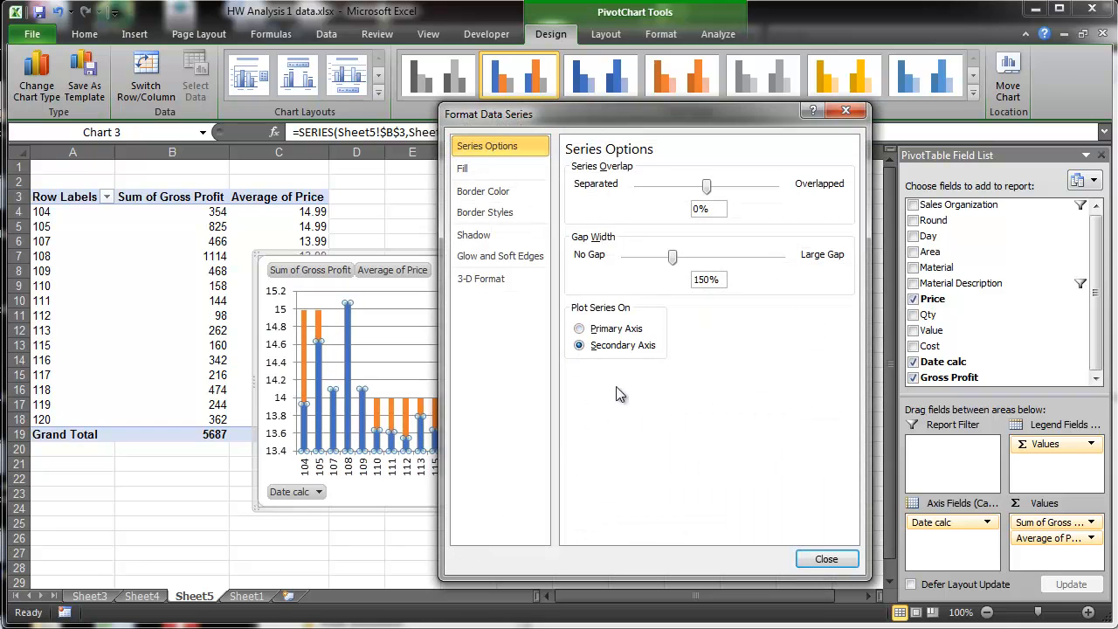
left_click(819, 560)
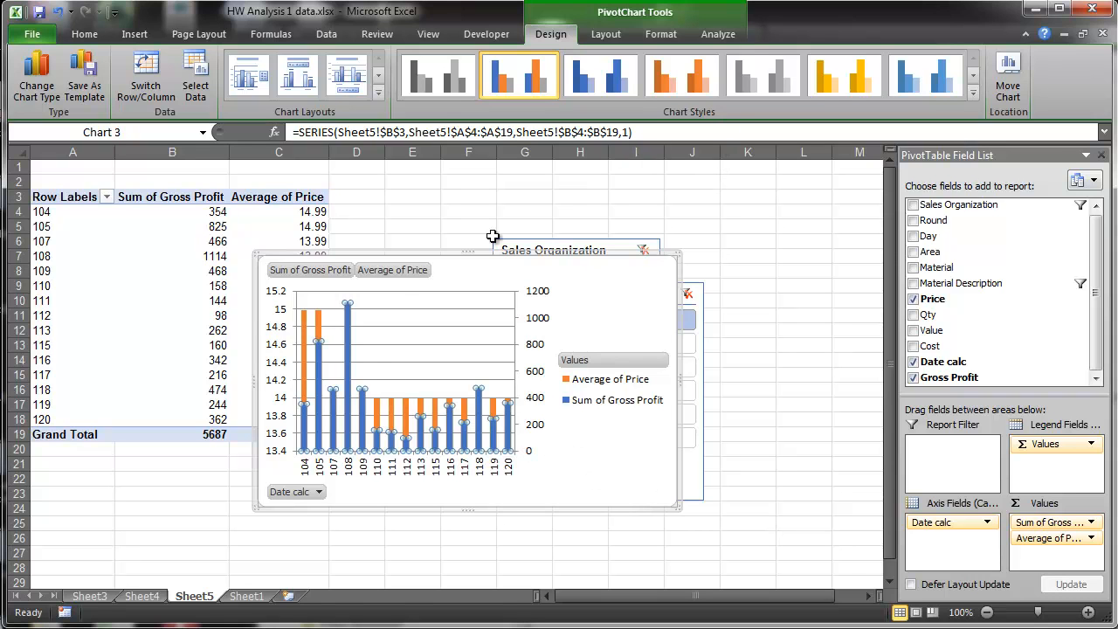
Change the Sum of Gross Profit series to a line chart type, and move the chart clear of the slicers.
mouse_move(349, 341)
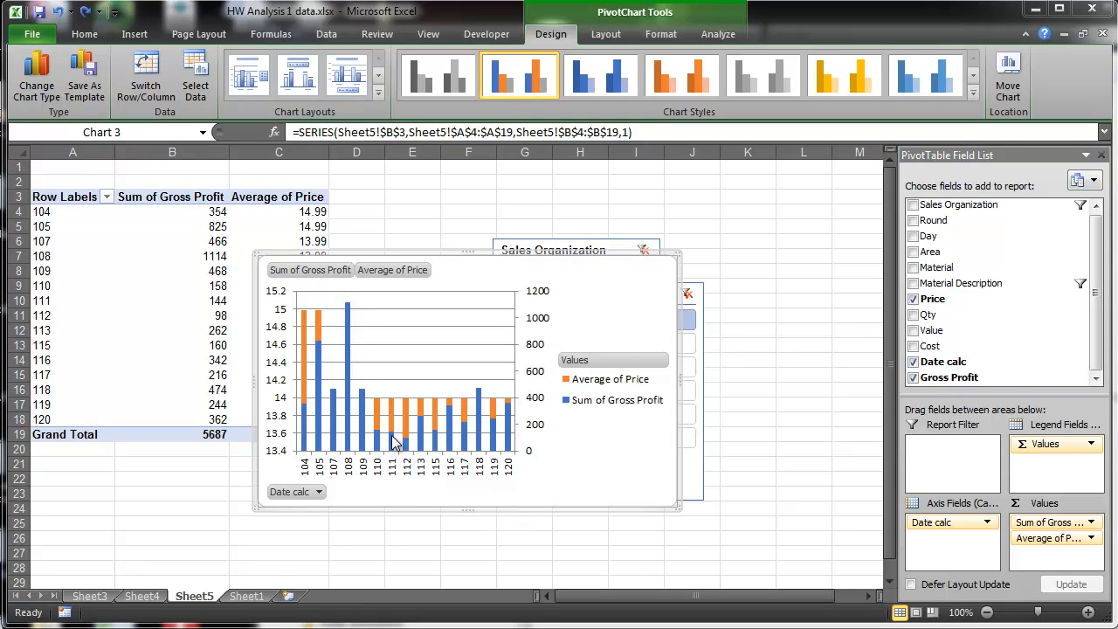
mouse_move(348, 373)
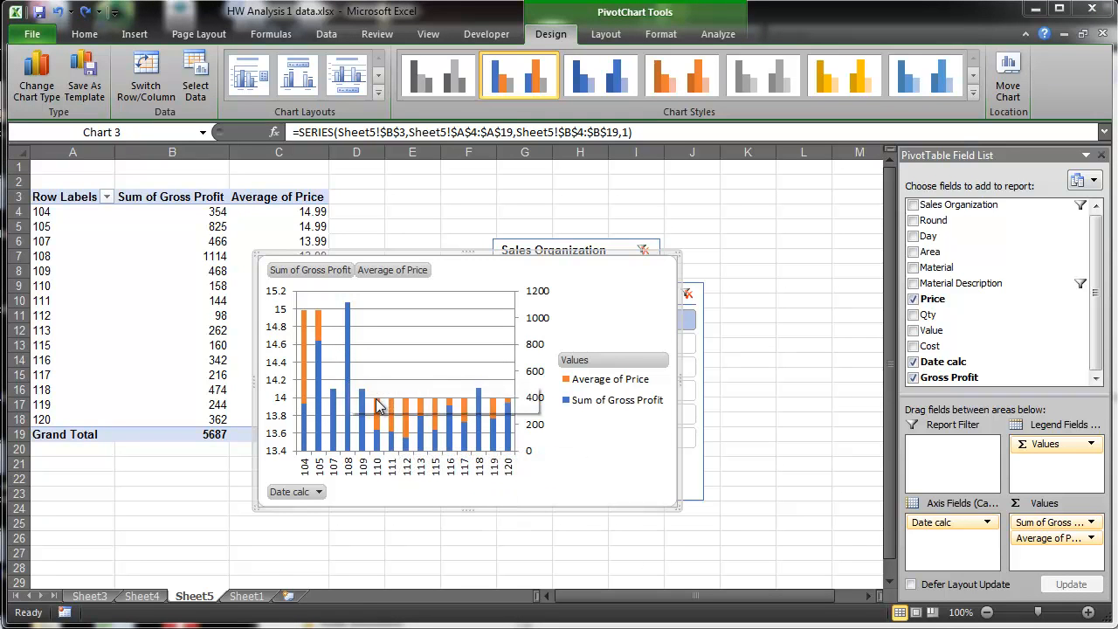
mouse_move(378, 405)
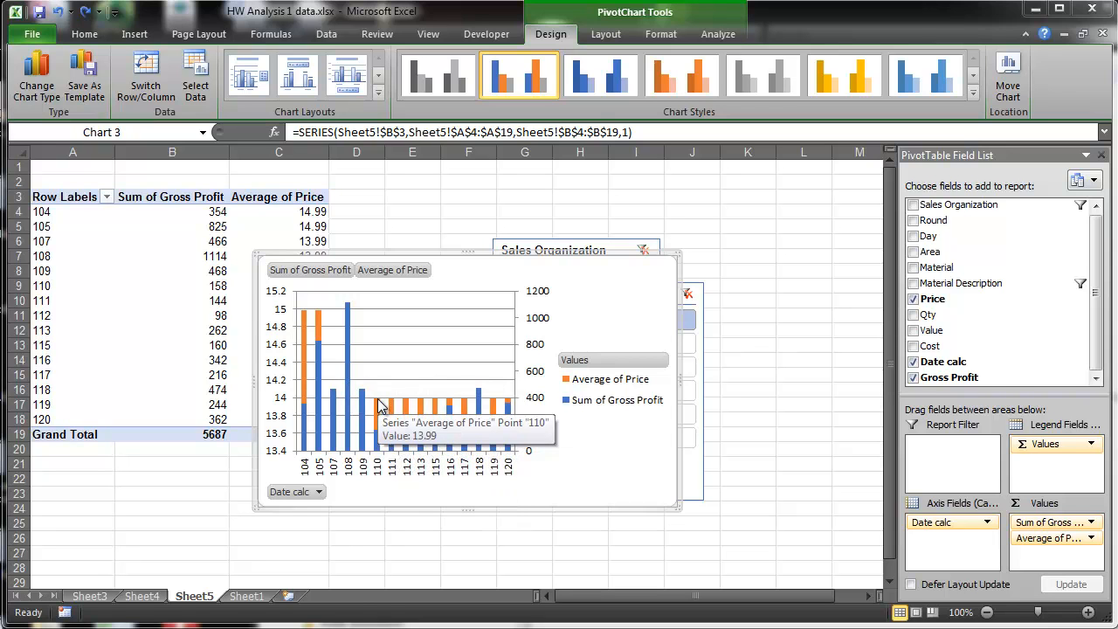
left_click(378, 405)
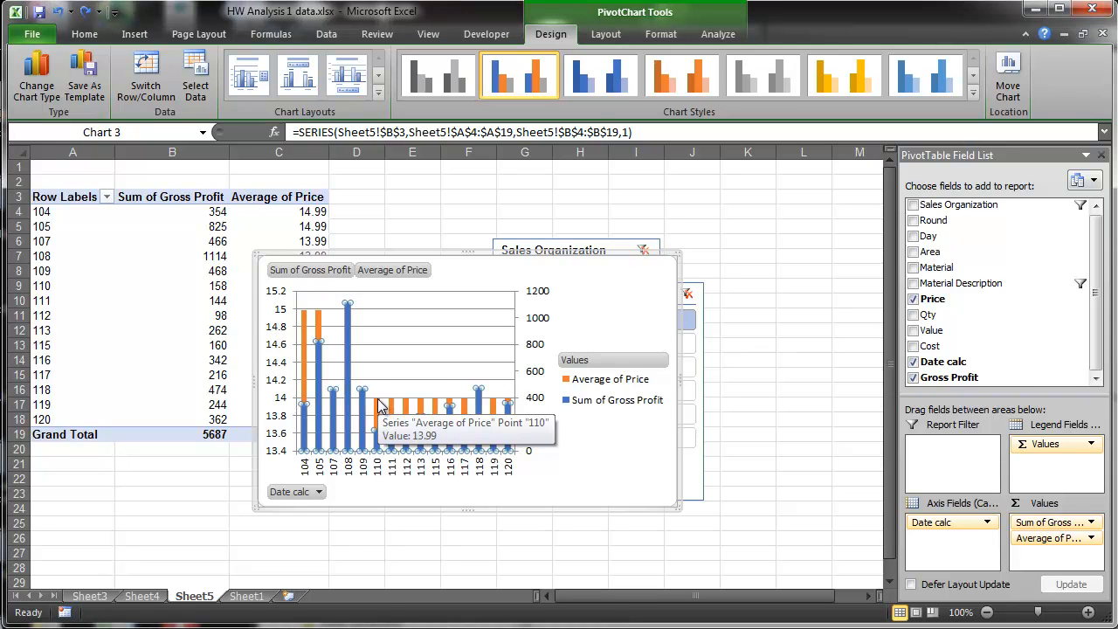
left_click(38, 78)
left_click_drag(114, 397, 405, 207)
left_click(312, 435)
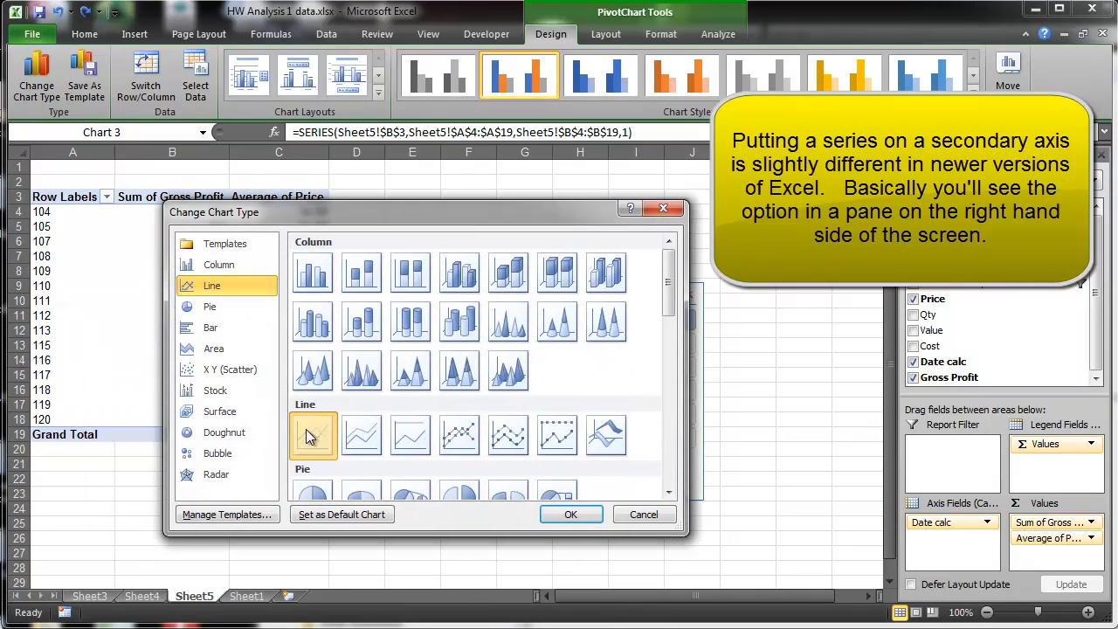
left_click(569, 516)
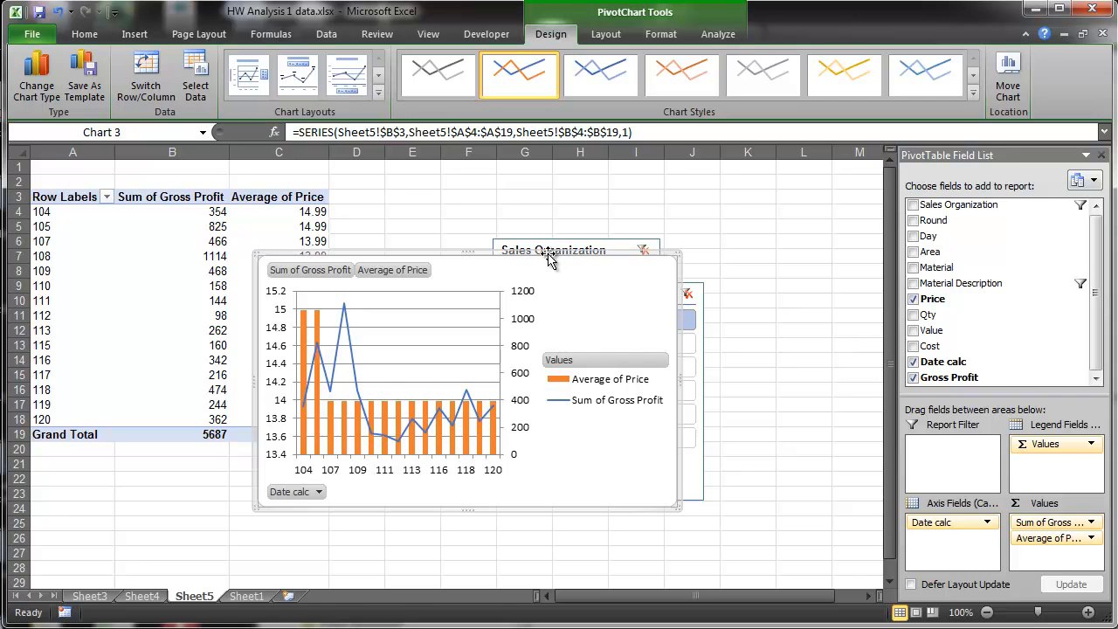
left_click_drag(541, 259, 338, 272)
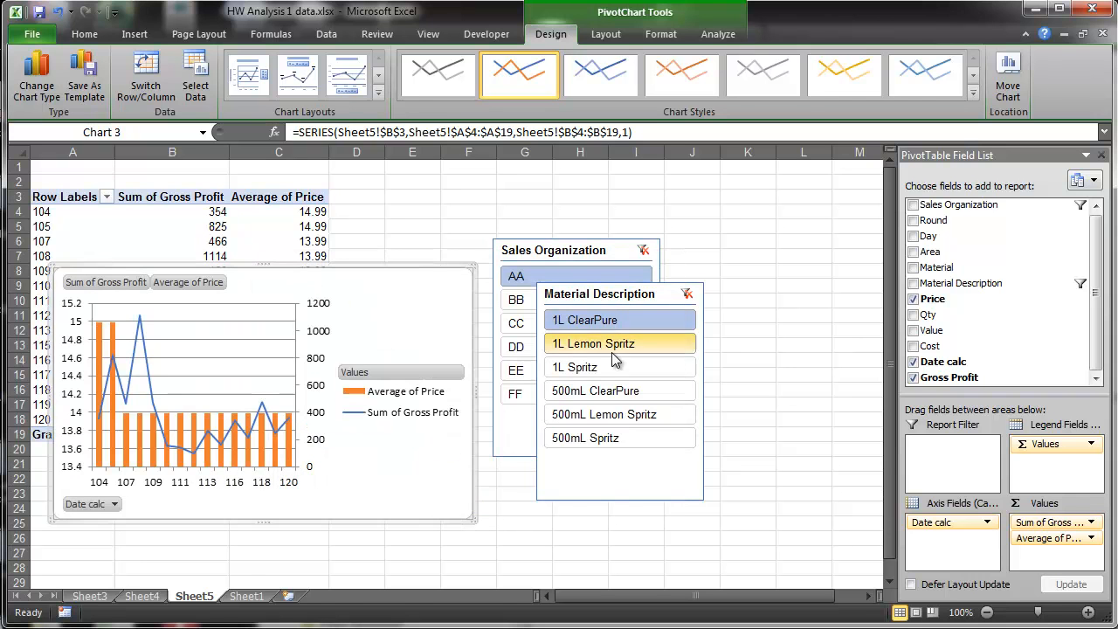
Move the Material Description slicer clear of the Sales Organization buttons and filter it to 500mL ClearPure.
left_click_drag(603, 297, 723, 302)
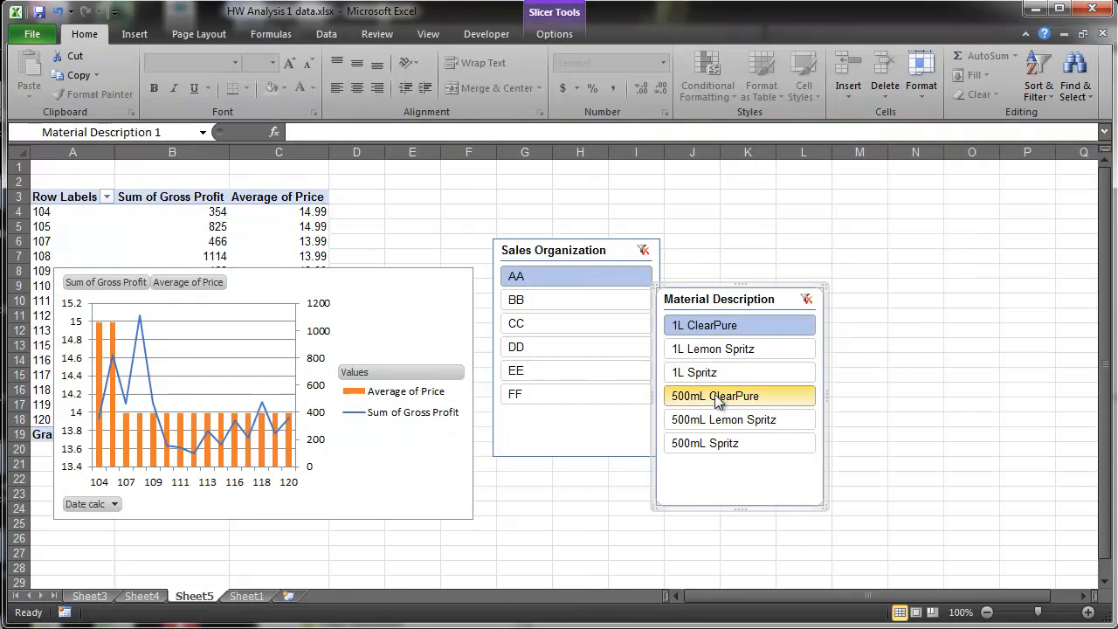
left_click(714, 395)
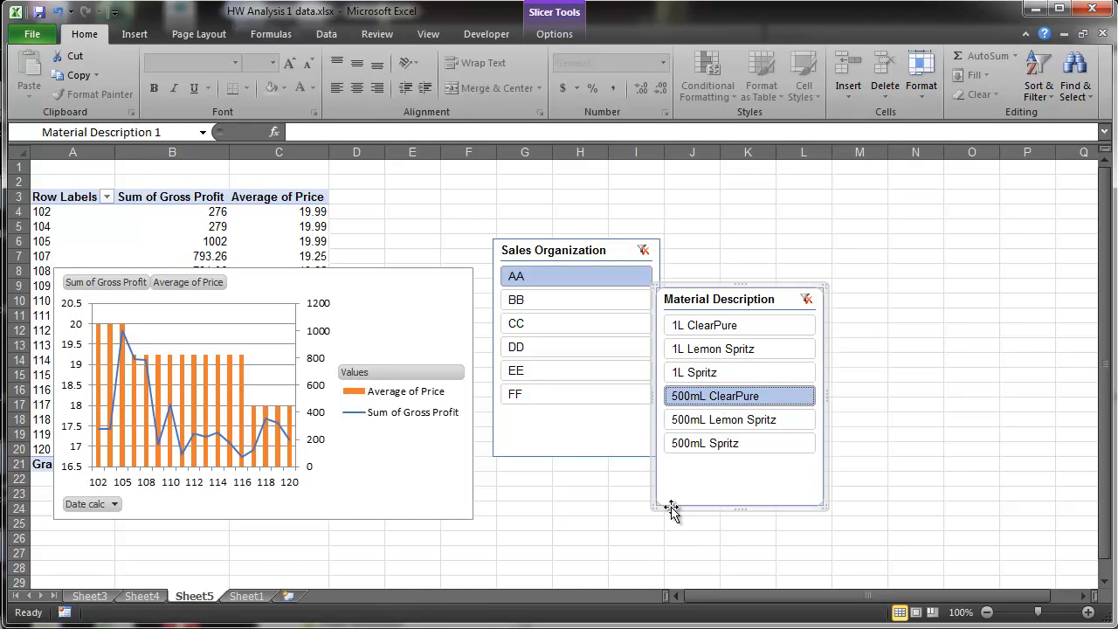
Compare the chart for sales organizations FF and EE, leave the Sales Organization slicer filtered to DD, and select a pivot table cell.
left_click(548, 393)
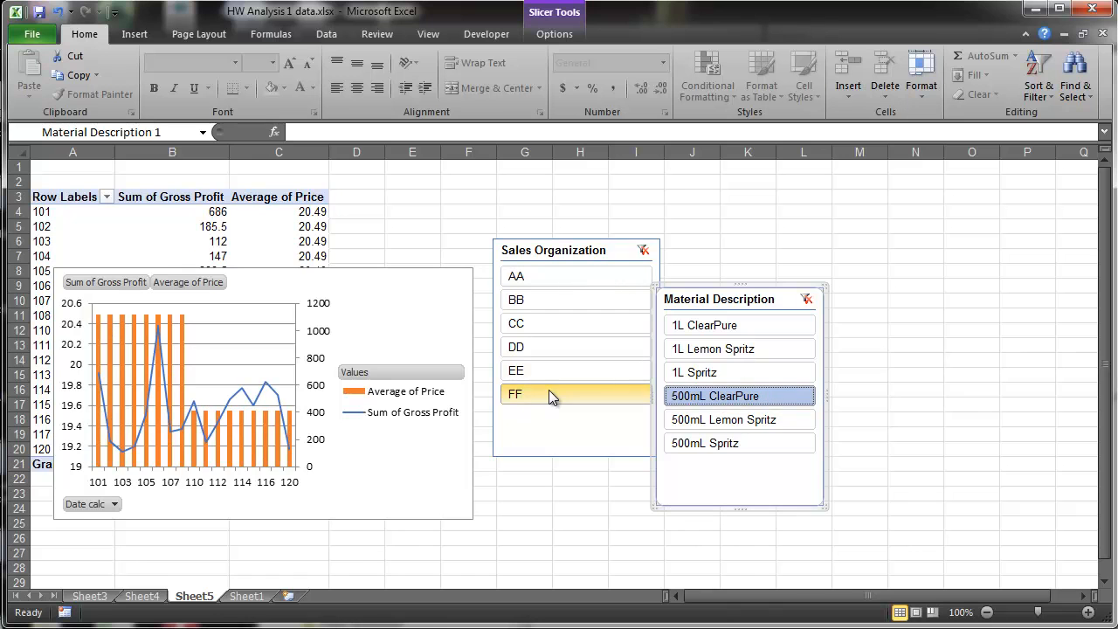
left_click(548, 371)
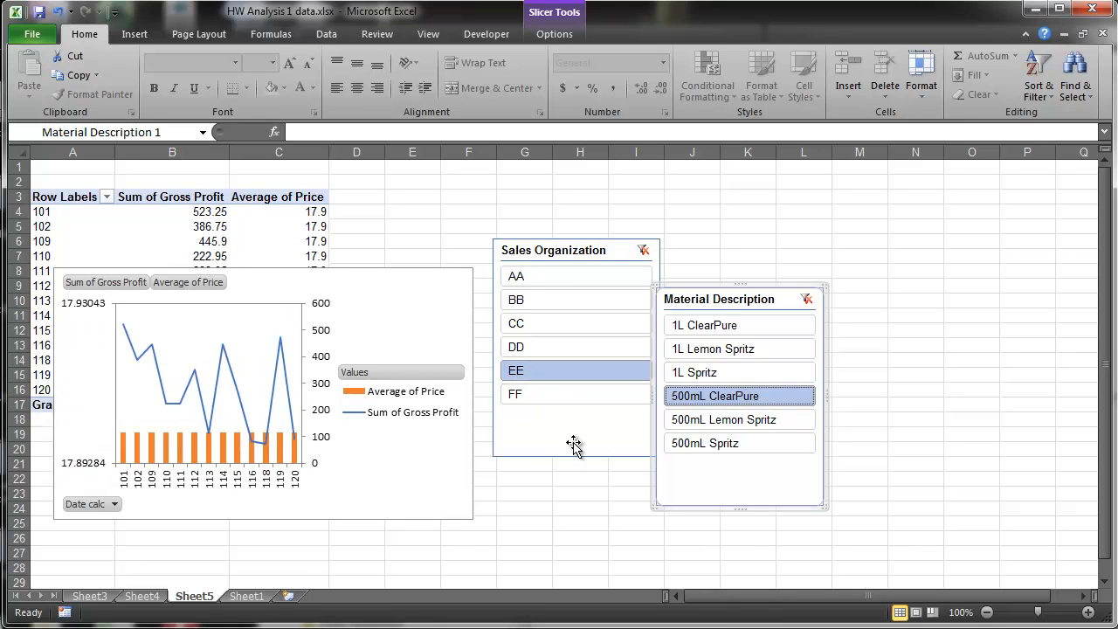
left_click(547, 346)
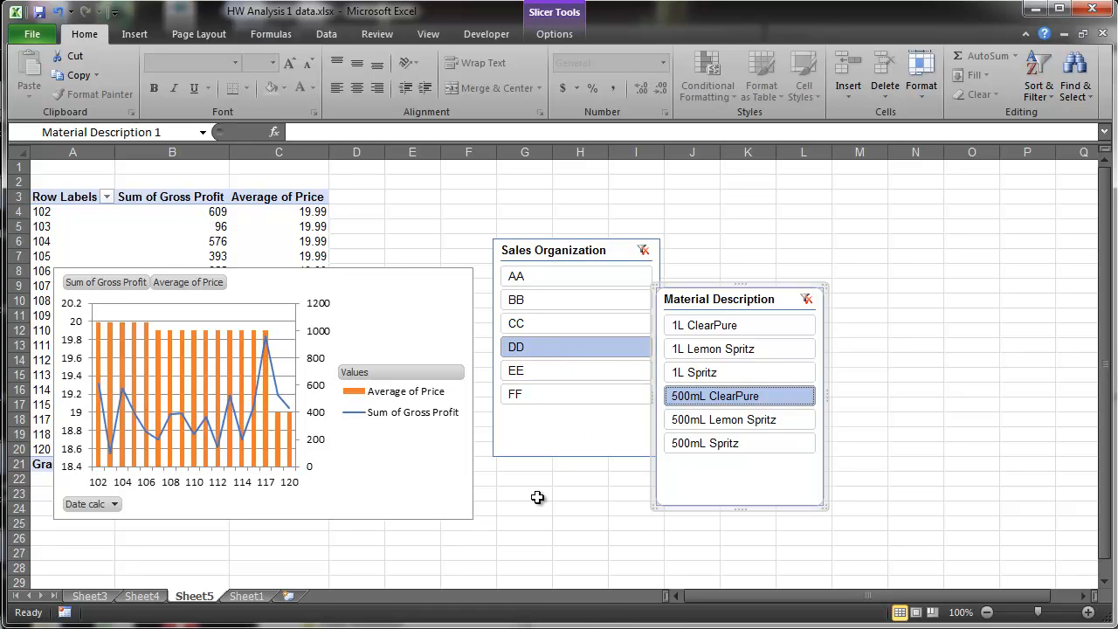
left_click(275, 230)
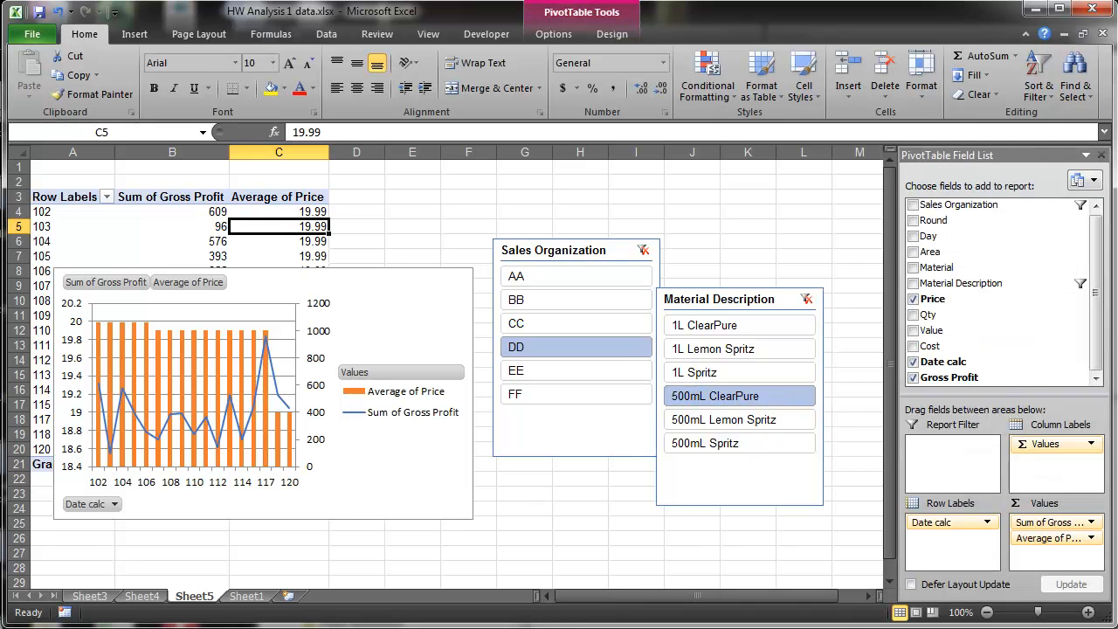